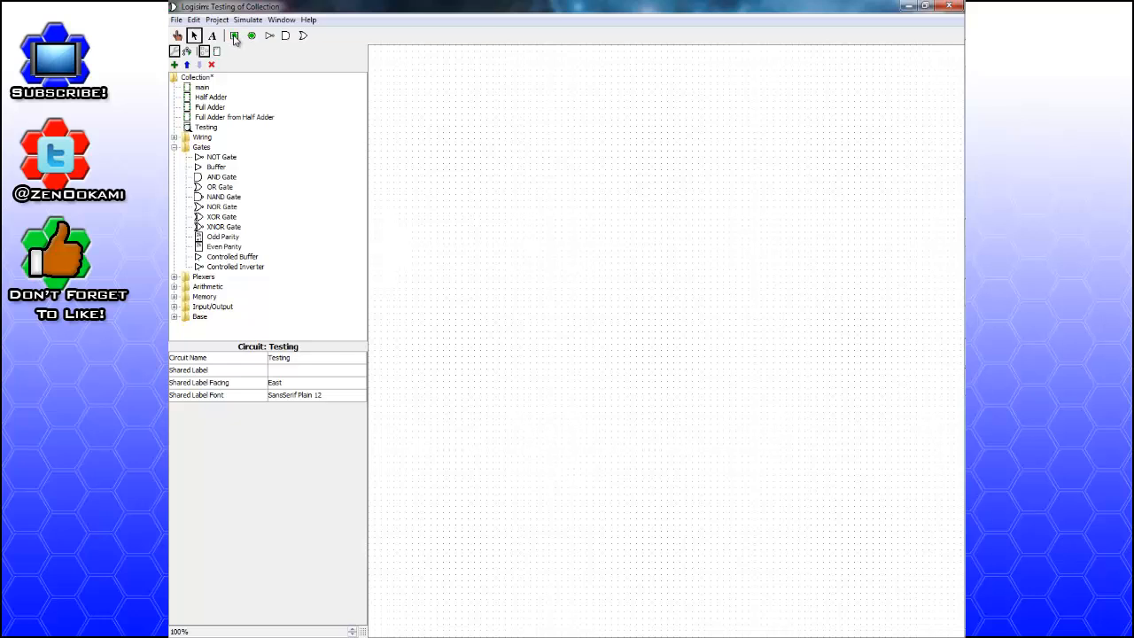
Place an input pin labelled A near the canvas's upper-left corner, with its label location set to North
{"action": "left_click", "coordinate": [233, 37]}
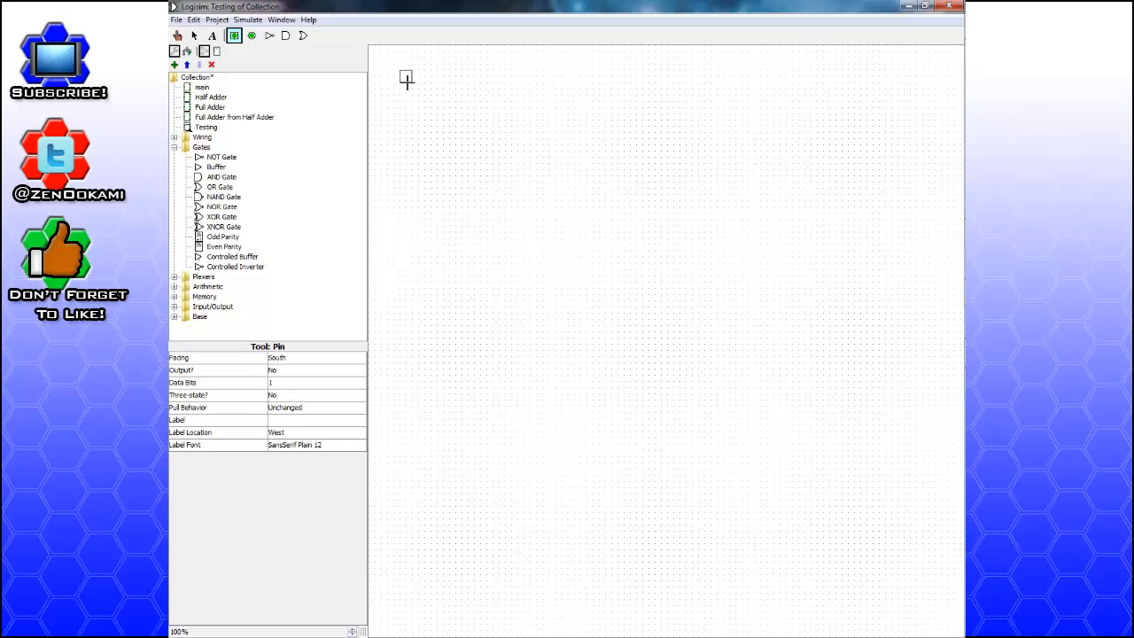
{"action": "left_click", "coordinate": [279, 419]}
{"action": "type", "text": "A"}
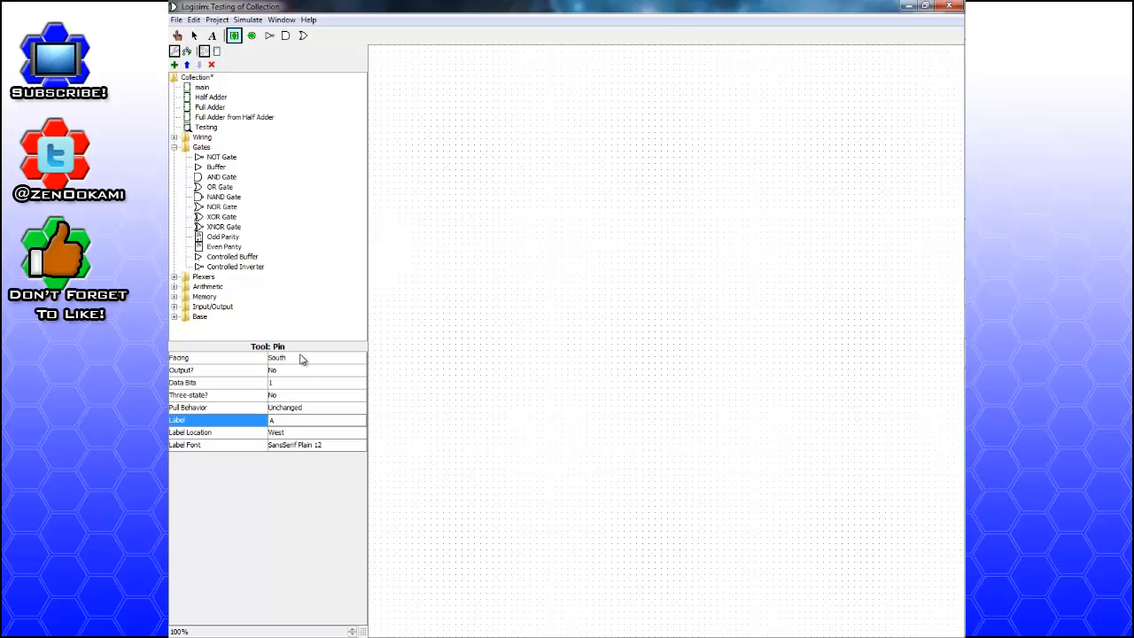
{"action": "left_click", "coordinate": [302, 432]}
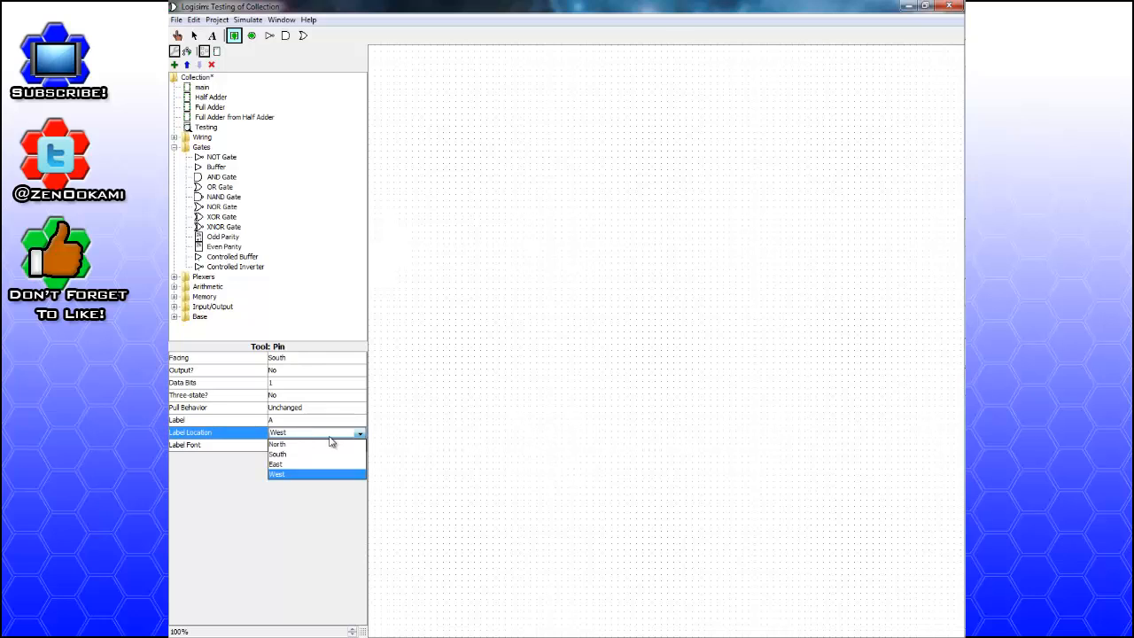
{"action": "left_click", "coordinate": [304, 445]}
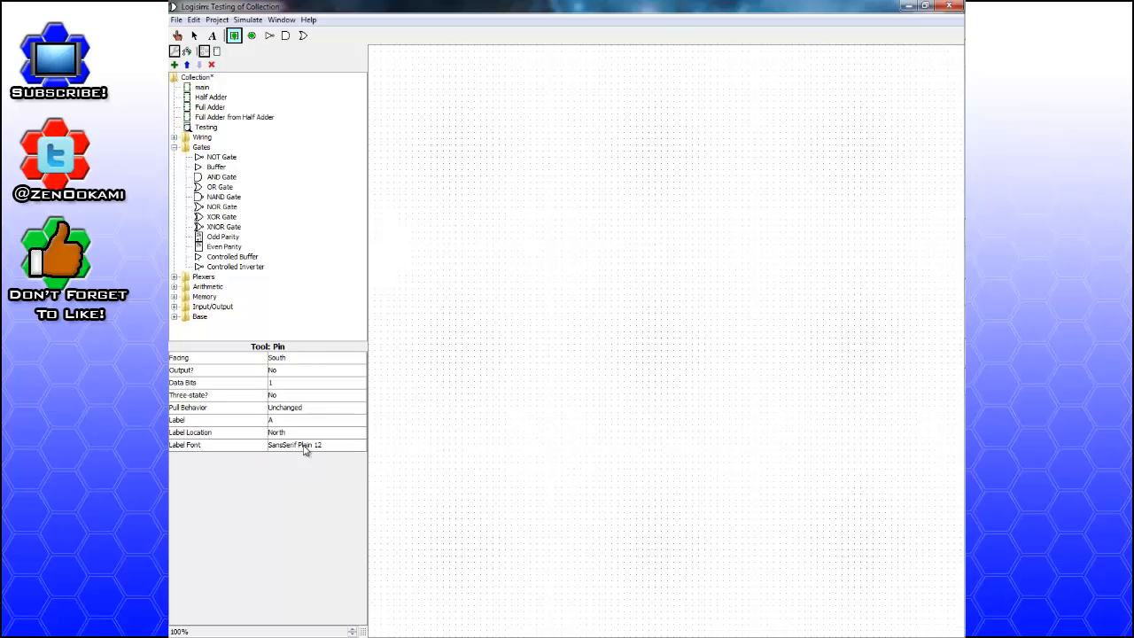
{"action": "left_click", "coordinate": [393, 74]}
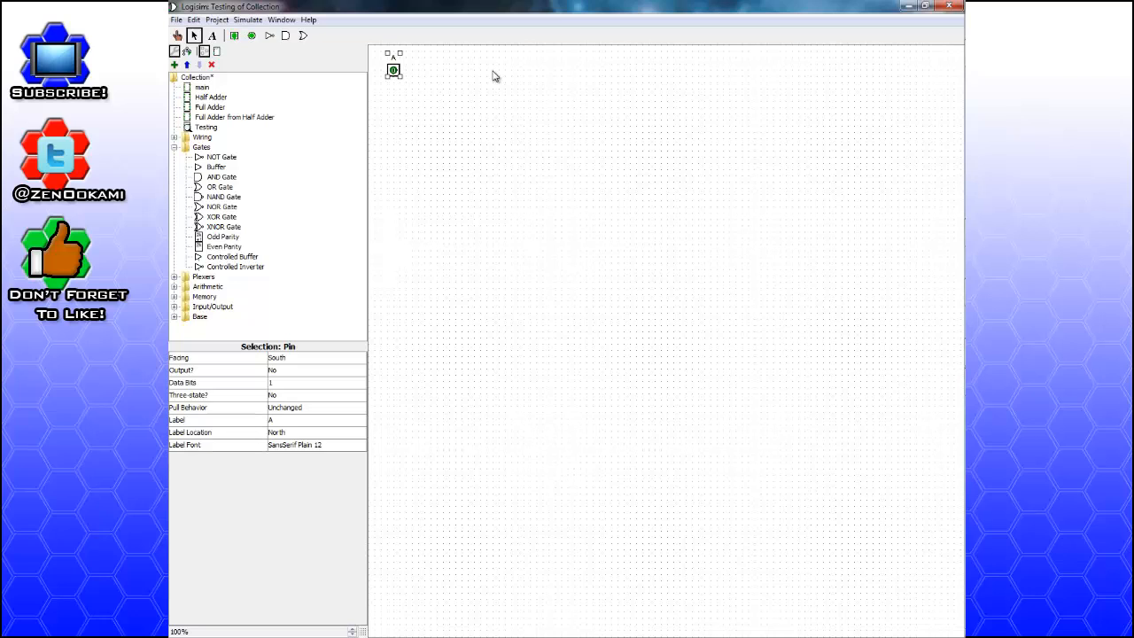
Cycle pin A through its four facings, ending on South, and draw a wire from it downward and to the right
{"action": "key", "text": "Right"}
{"action": "key", "text": "Left"}
{"action": "key", "text": "Up"}
{"action": "key", "text": "Down"}
{"action": "left_click_drag", "start_coordinate": [395, 82], "coordinate": [478, 129]}
Place an output pin just beyond the free end of pin A's wire and label it "Output 1"
{"action": "left_click", "coordinate": [252, 35]}
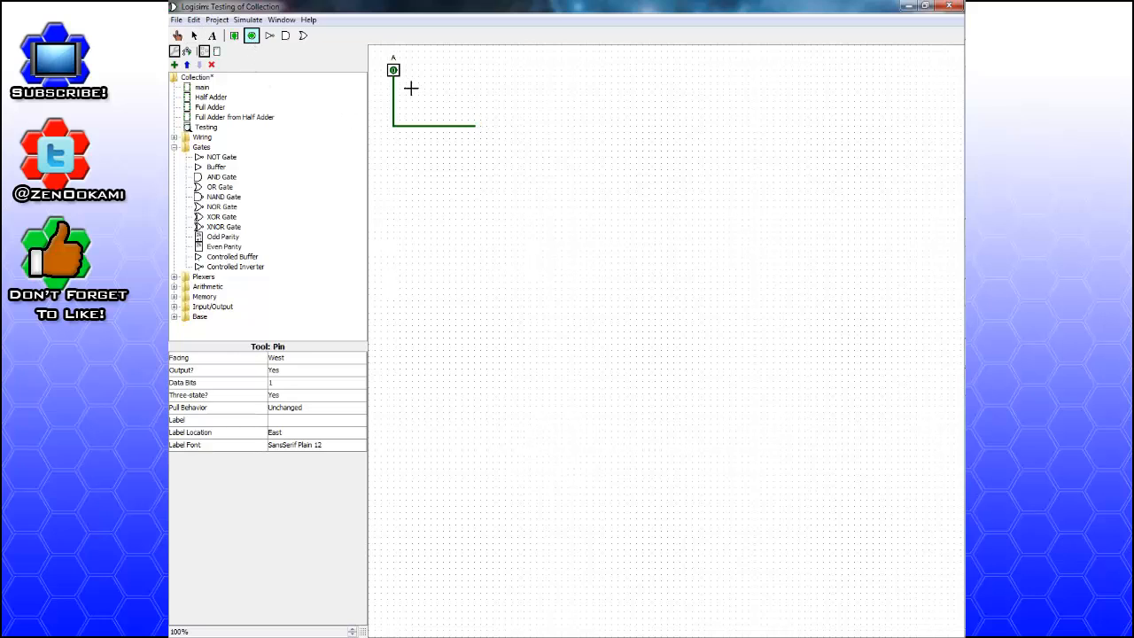
{"action": "left_click", "coordinate": [534, 125]}
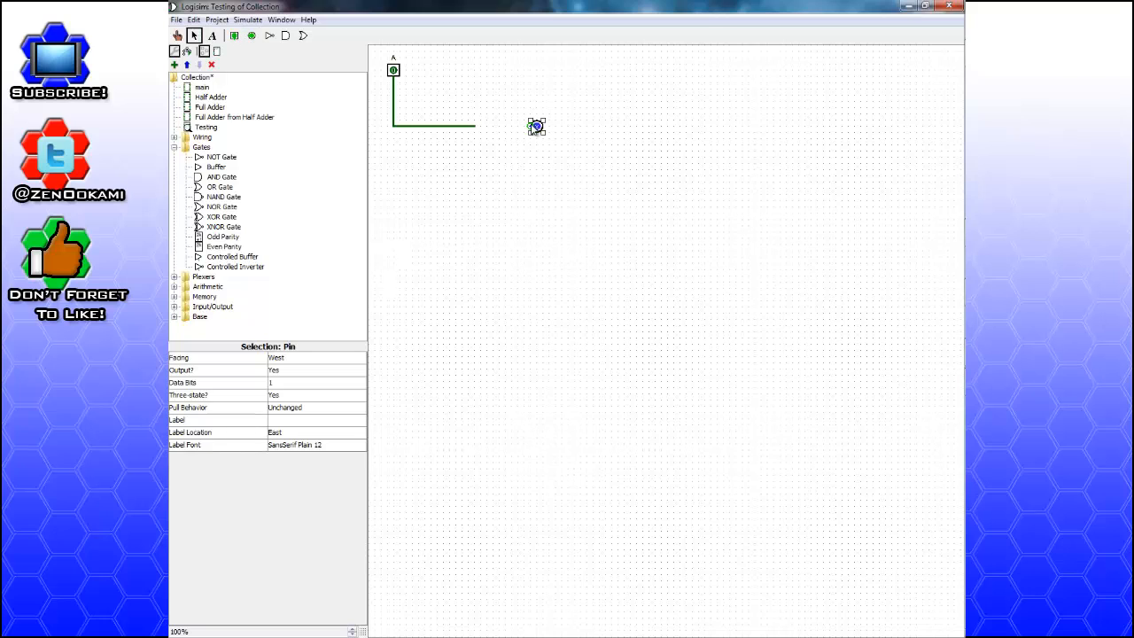
{"action": "left_click", "coordinate": [276, 420]}
{"action": "type", "text": "Ou"}
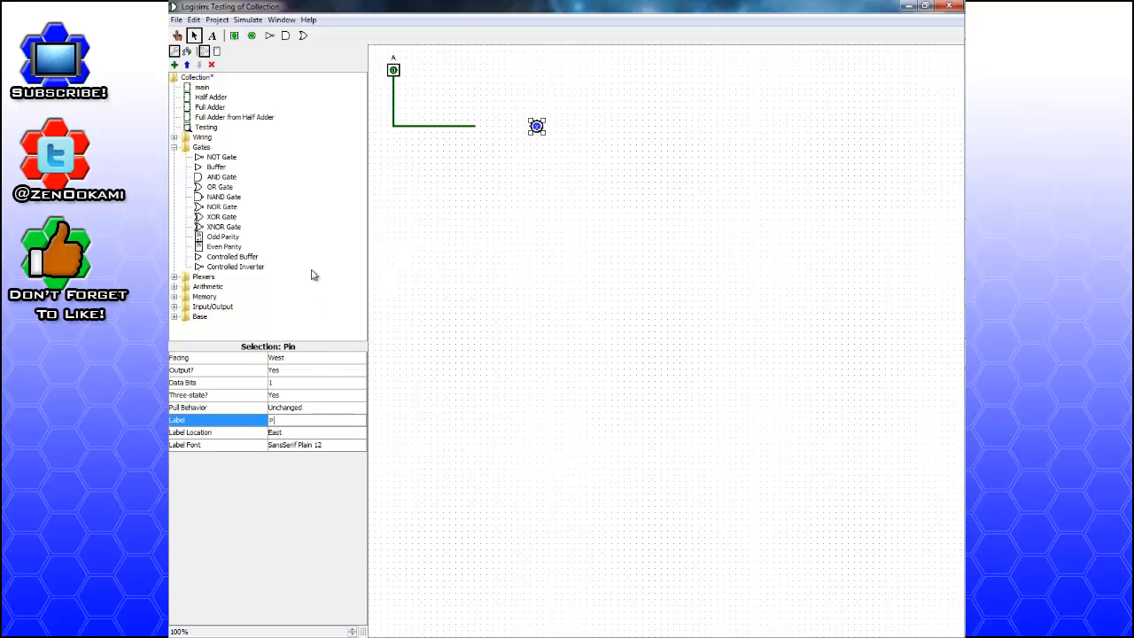
{"action": "type", "text": "tput 1"}
{"action": "key", "text": "Return"}
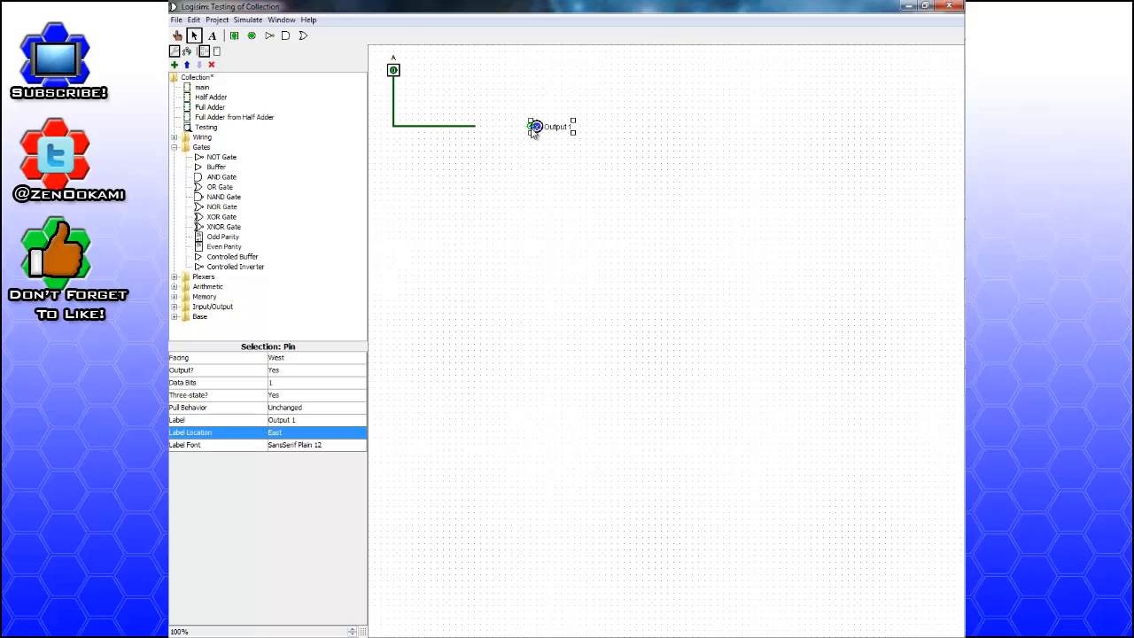
Wire the Output 1 pin to the free end of pin A's wire and test it by switching input A to 1
{"action": "left_click_drag", "start_coordinate": [535, 130], "coordinate": [476, 129]}
{"action": "left_click", "coordinate": [177, 36]}
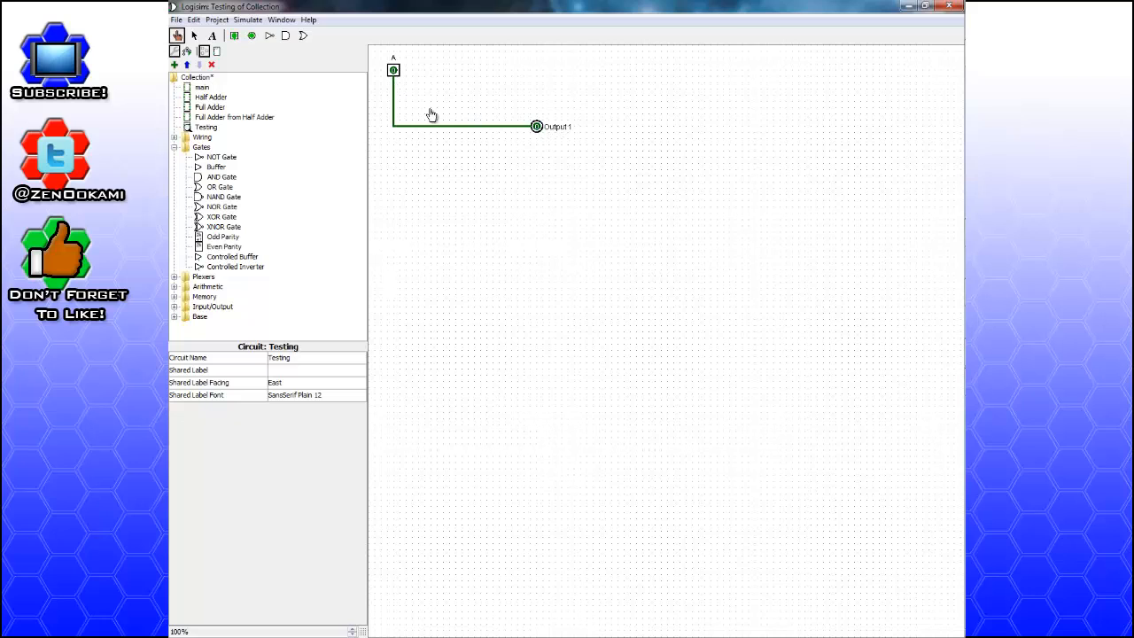
{"action": "left_click", "coordinate": [393, 72]}
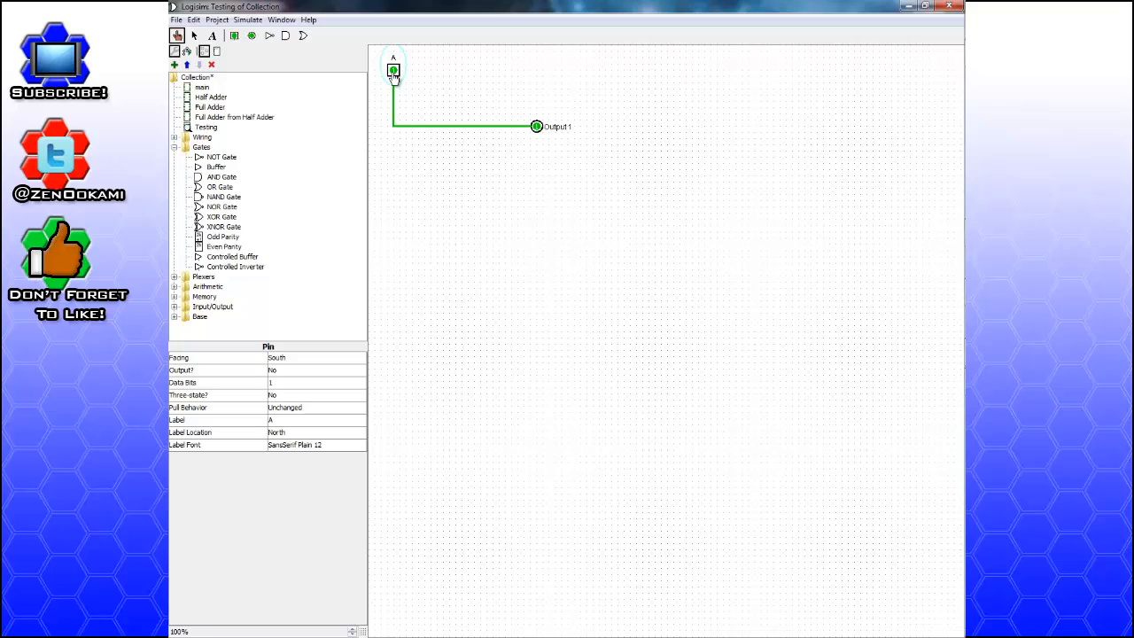
Add the text note "Output is a gate" above and to the right of the Output 1 pin
{"action": "left_click", "coordinate": [213, 37]}
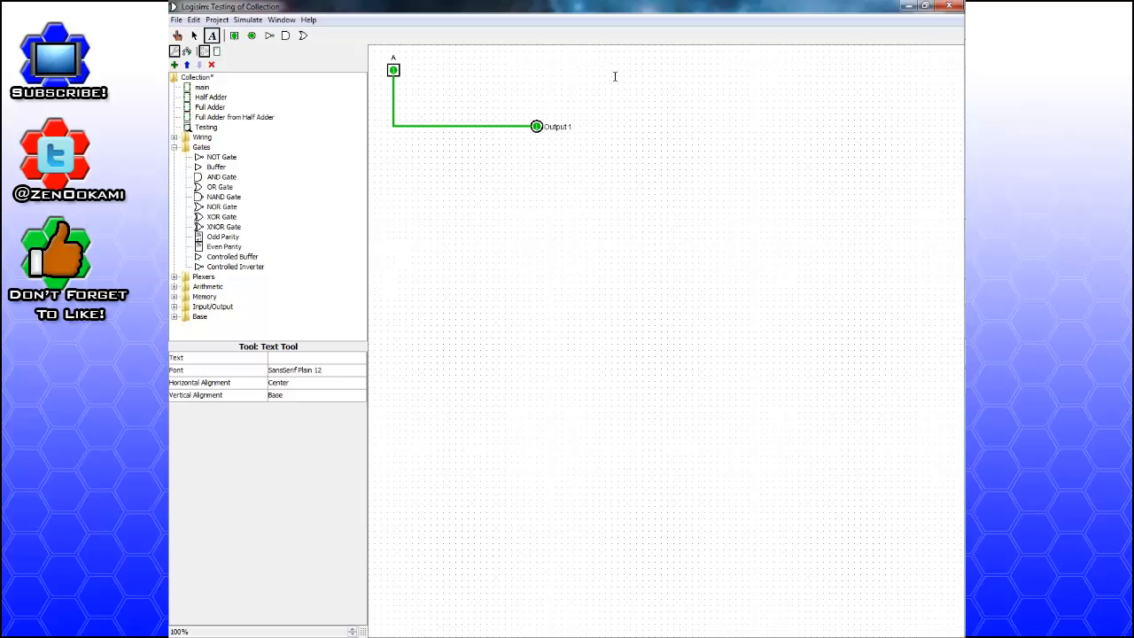
{"action": "left_click", "coordinate": [614, 72]}
{"action": "type", "text": "Output is a gate"}
{"action": "key", "text": "Return"}
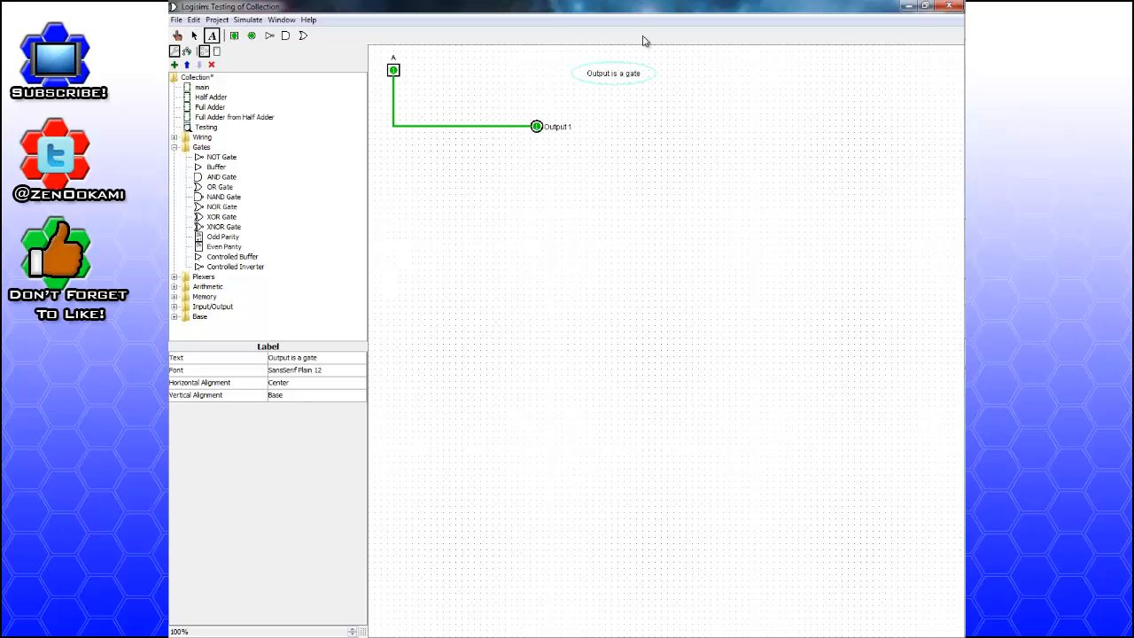
{"action": "left_click", "coordinate": [618, 73]}
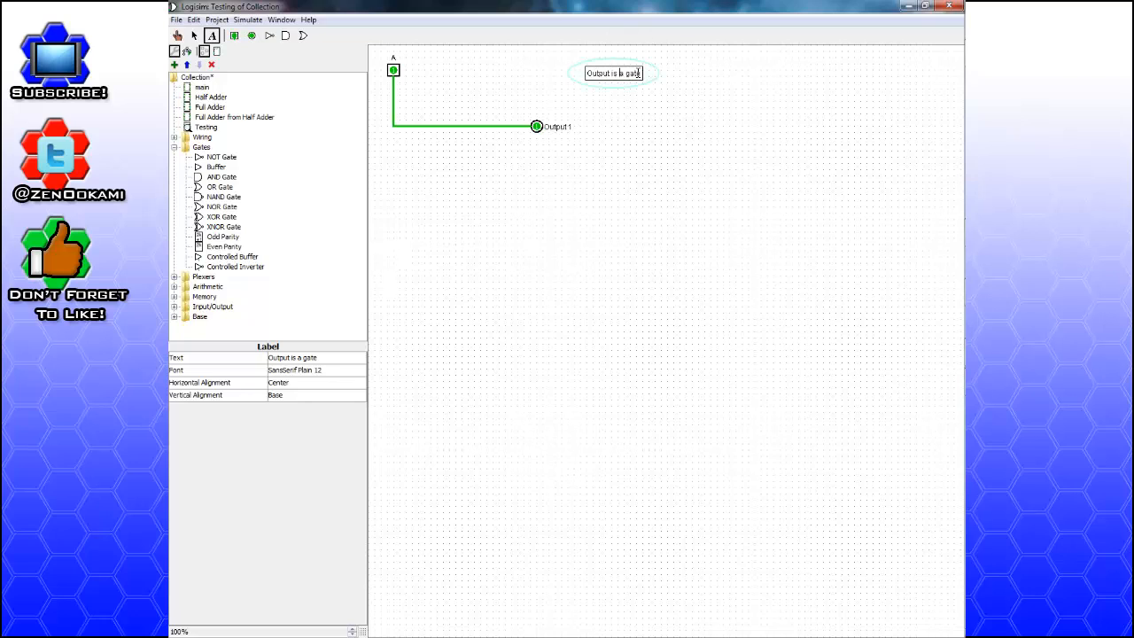
{"action": "left_click", "coordinate": [639, 72]}
{"action": "key", "text": "Return"}
Add a second text note reading "We need 2 cars to activate gate" below the first note
{"action": "left_click", "coordinate": [586, 92]}
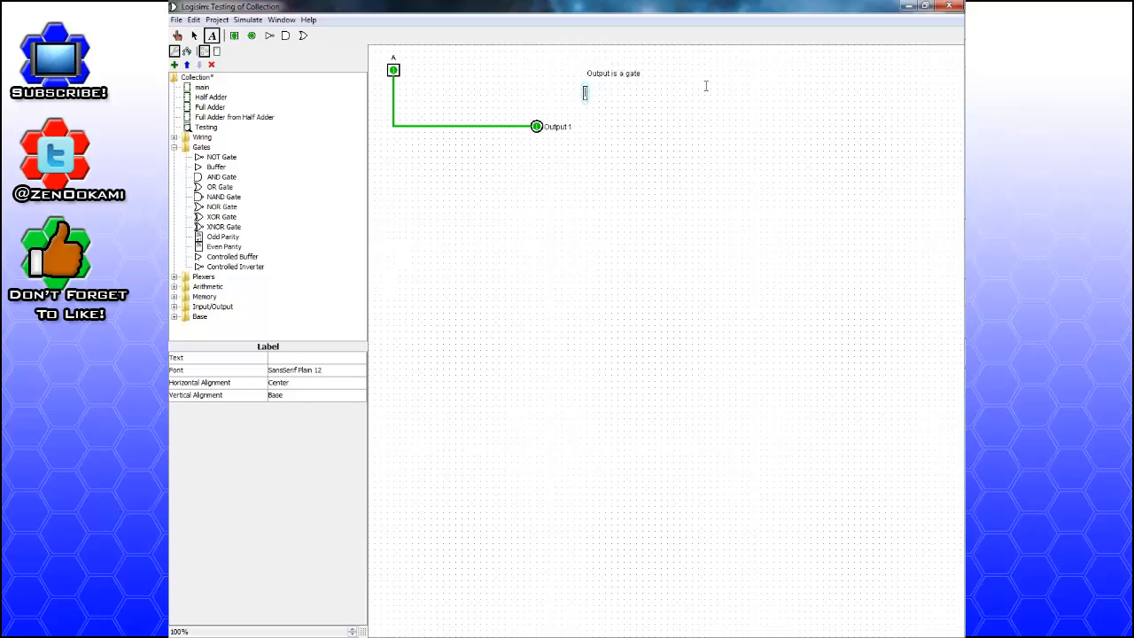
{"action": "type", "text": "We need 2 cars to activate gate"}
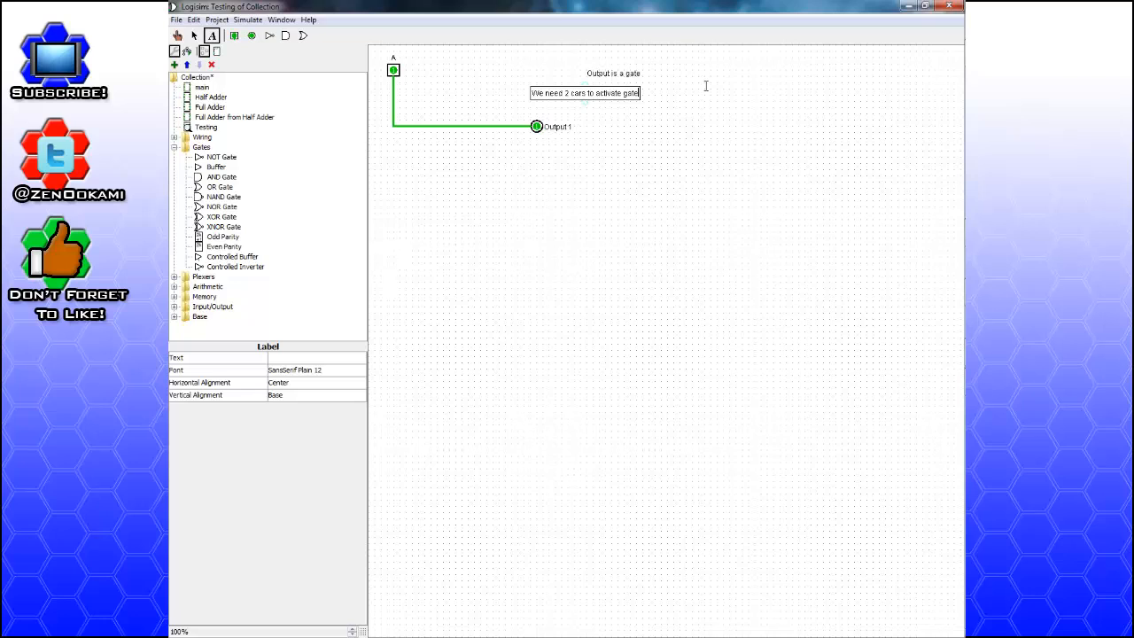
{"action": "key", "text": "Return"}
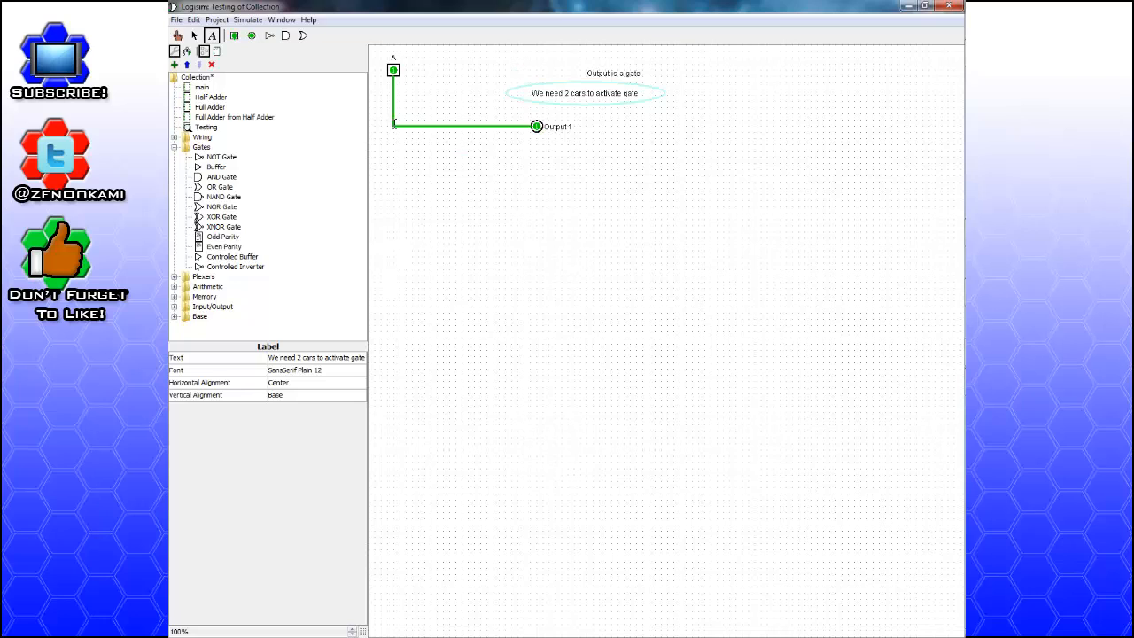
Place a two-input AND gate below the first circuit and wire its output to a new output pin
{"action": "left_click", "coordinate": [222, 177]}
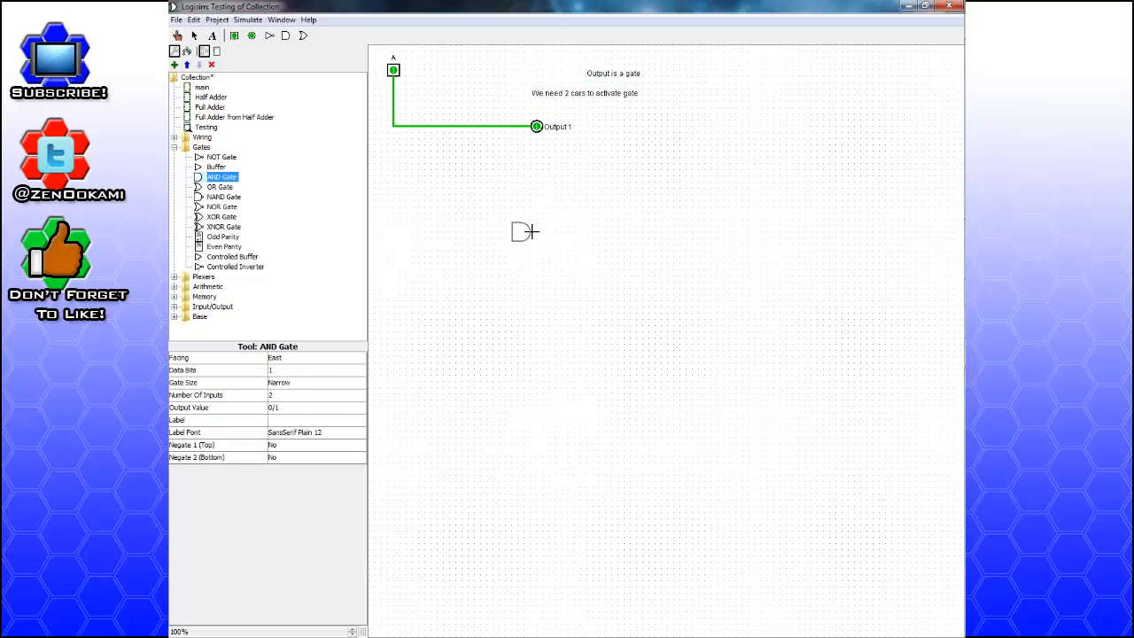
{"action": "left_click", "coordinate": [543, 232]}
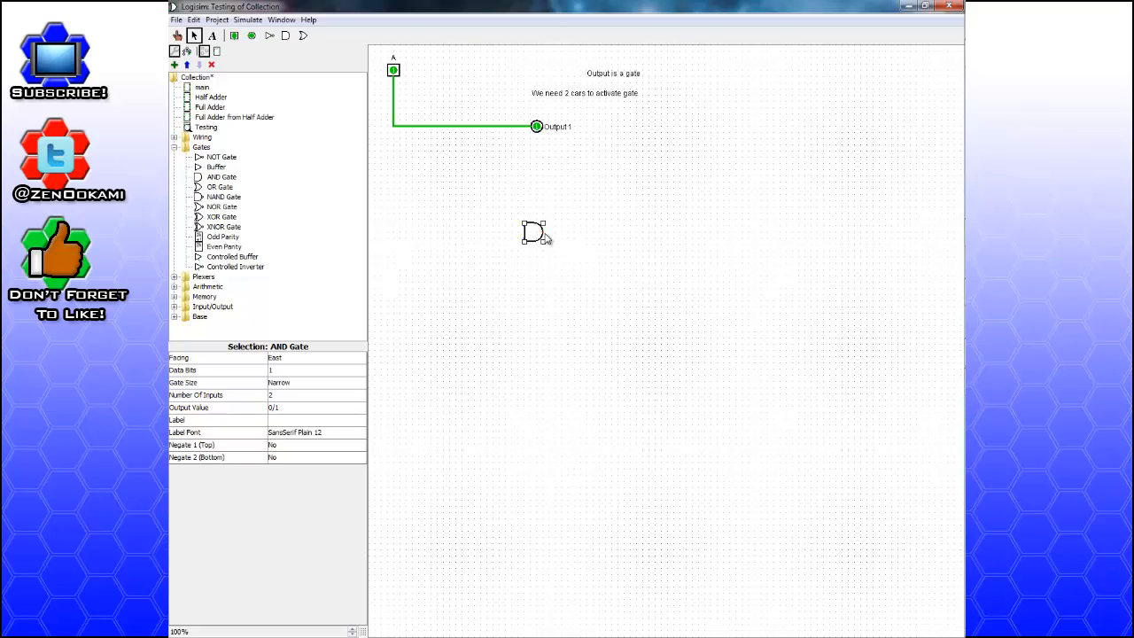
{"action": "left_click_drag", "start_coordinate": [544, 232], "coordinate": [581, 233]}
{"action": "left_click", "coordinate": [251, 35]}
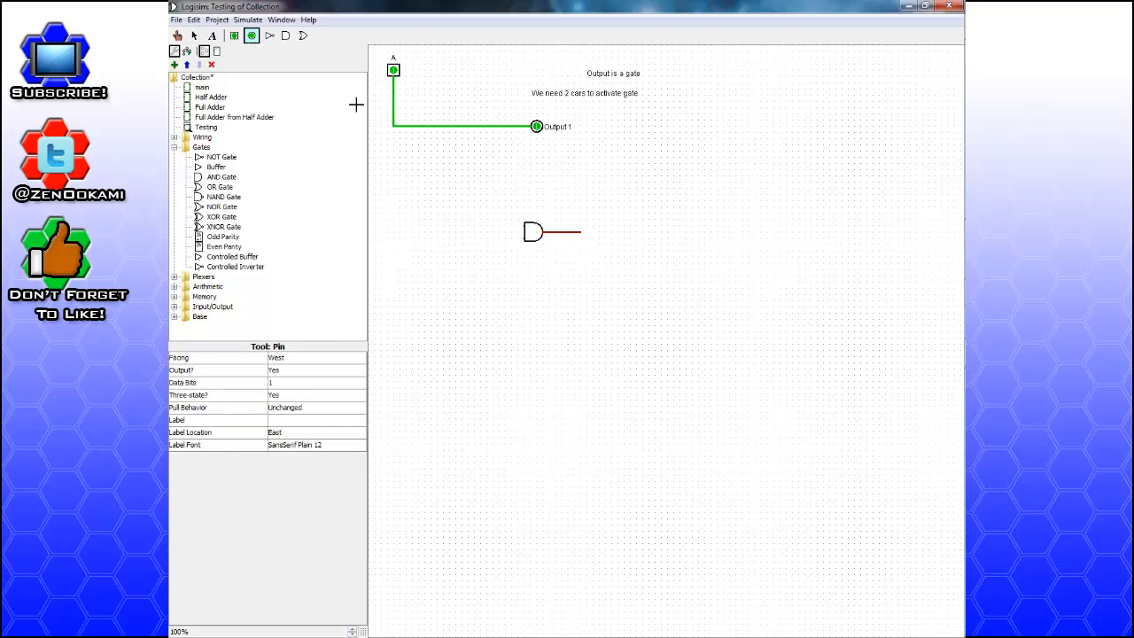
{"action": "left_click", "coordinate": [590, 232]}
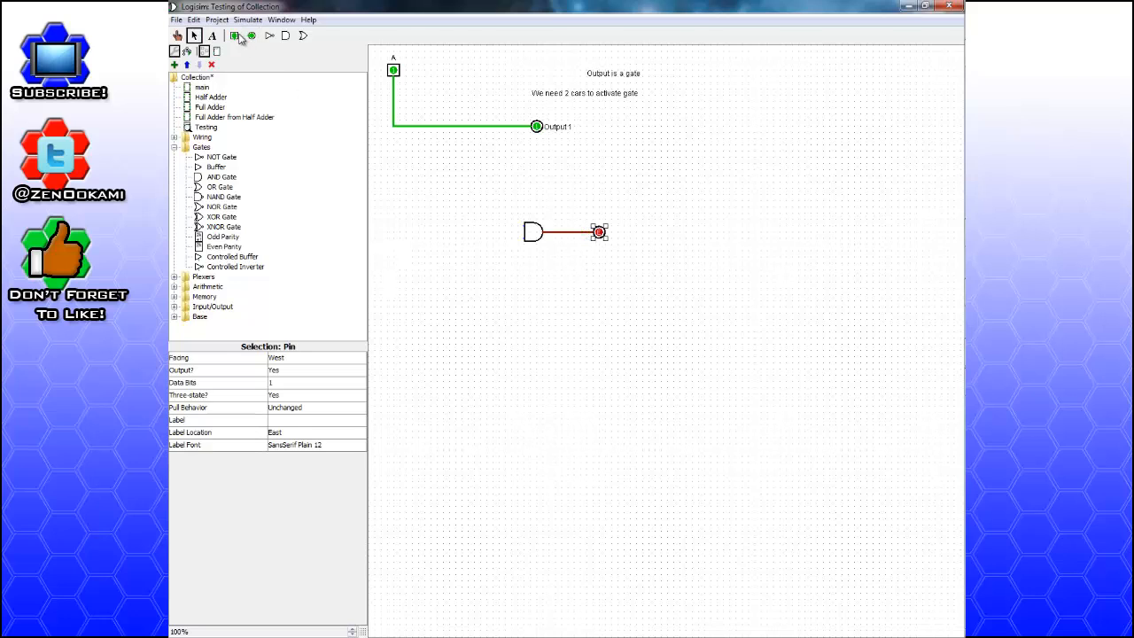
Place input pins A and B left of the AND gate and wire A to its upper input and B to its lower input
{"action": "left_click", "coordinate": [233, 37]}
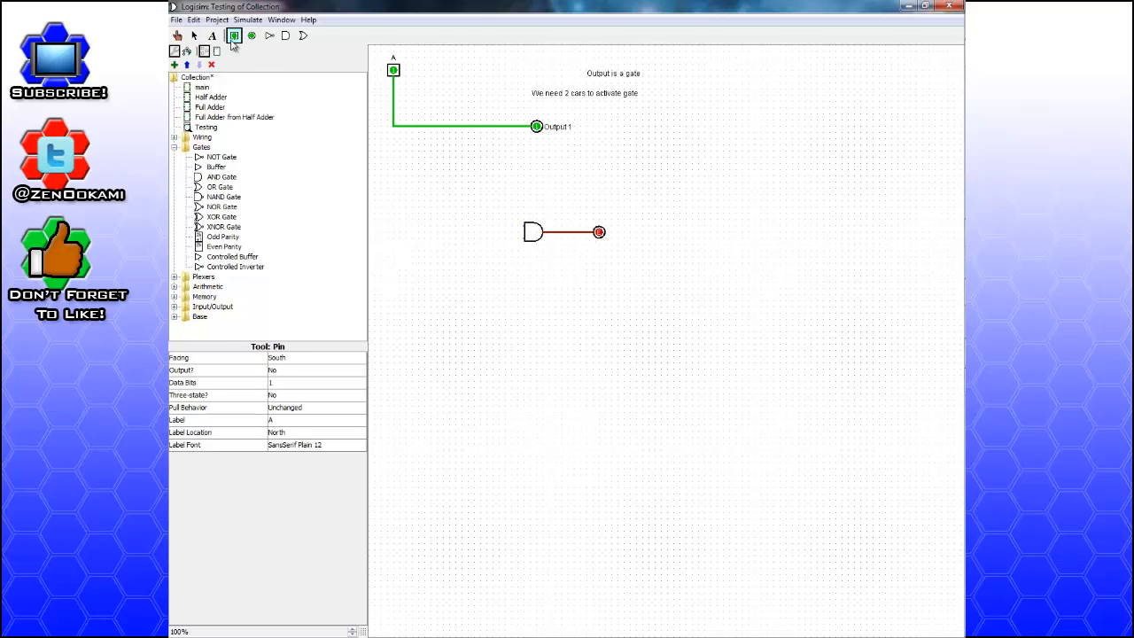
{"action": "left_click", "coordinate": [386, 206]}
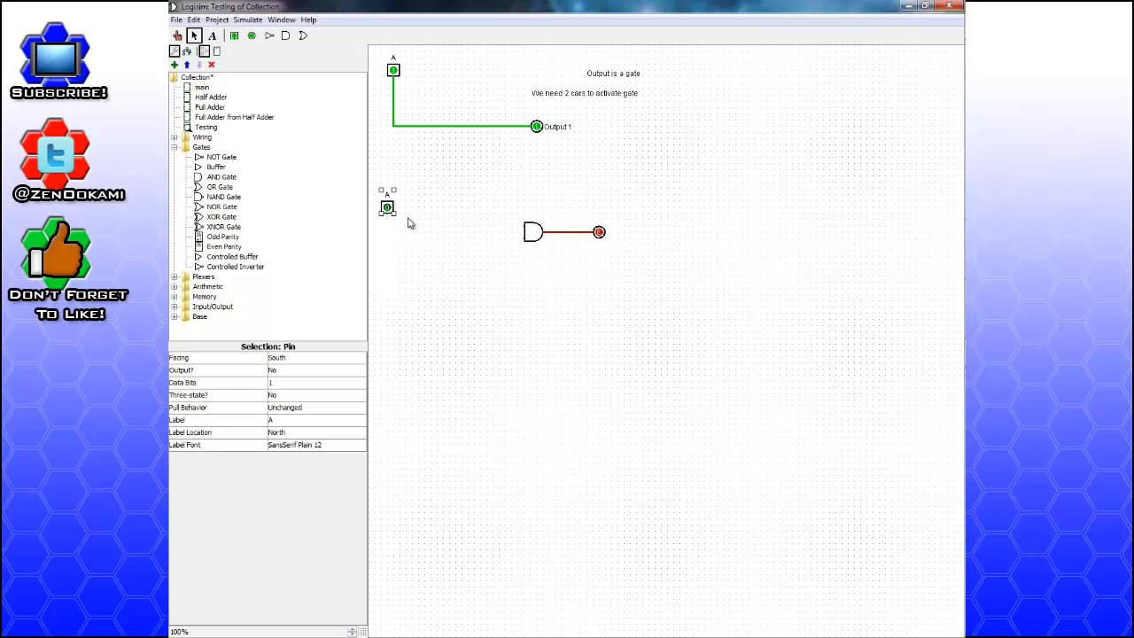
{"action": "left_click", "coordinate": [233, 36]}
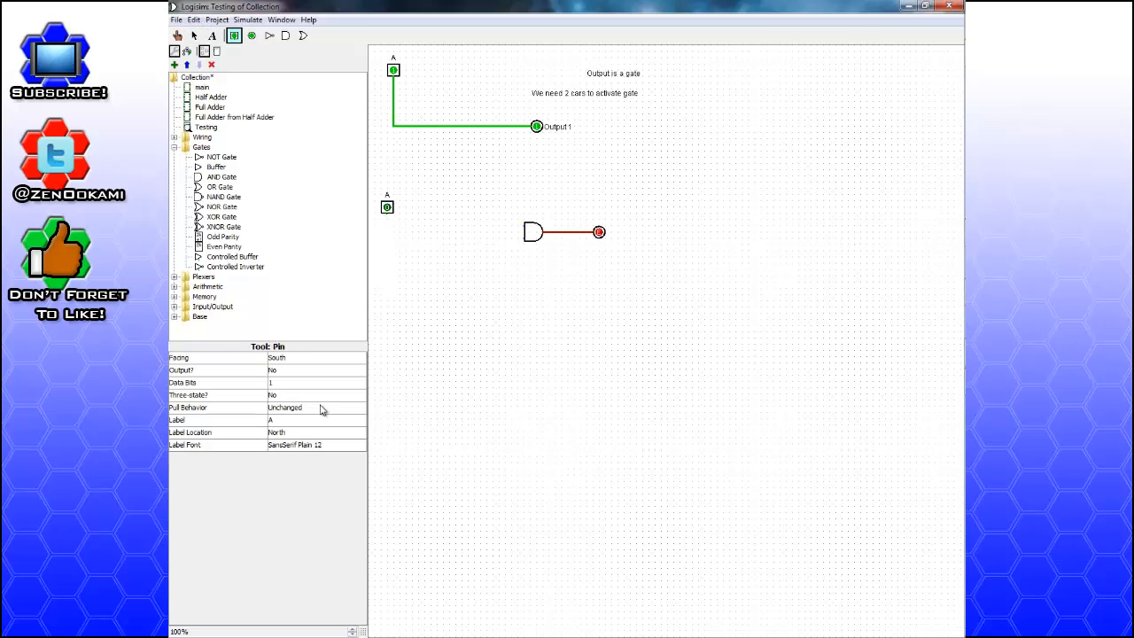
{"action": "left_click", "coordinate": [298, 422]}
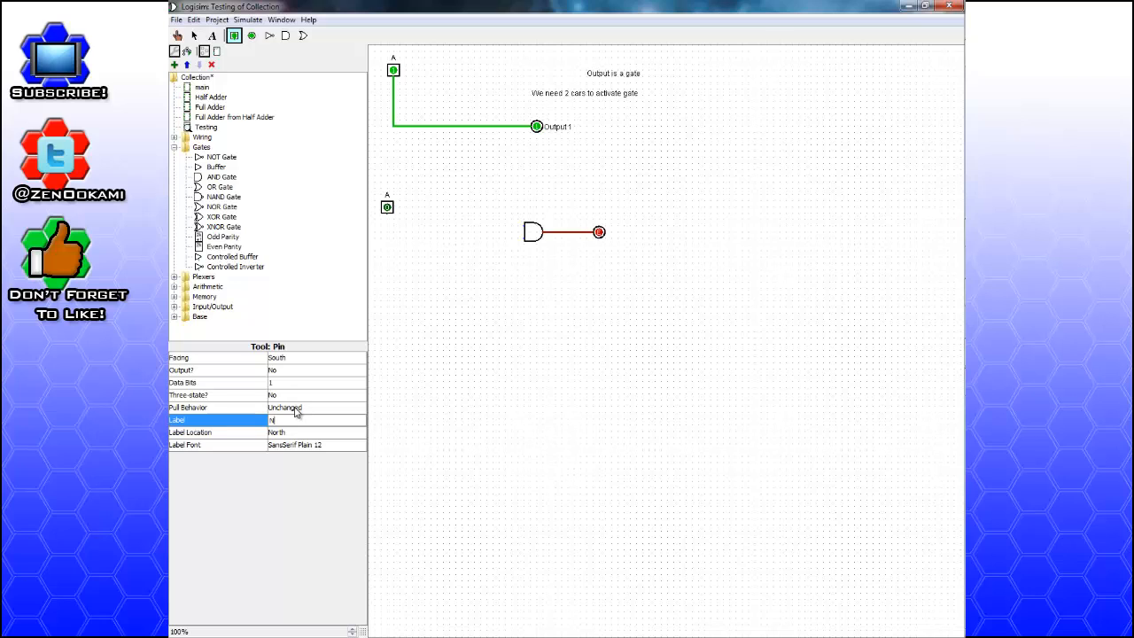
{"action": "type", "text": "B"}
{"action": "key", "text": "Return"}
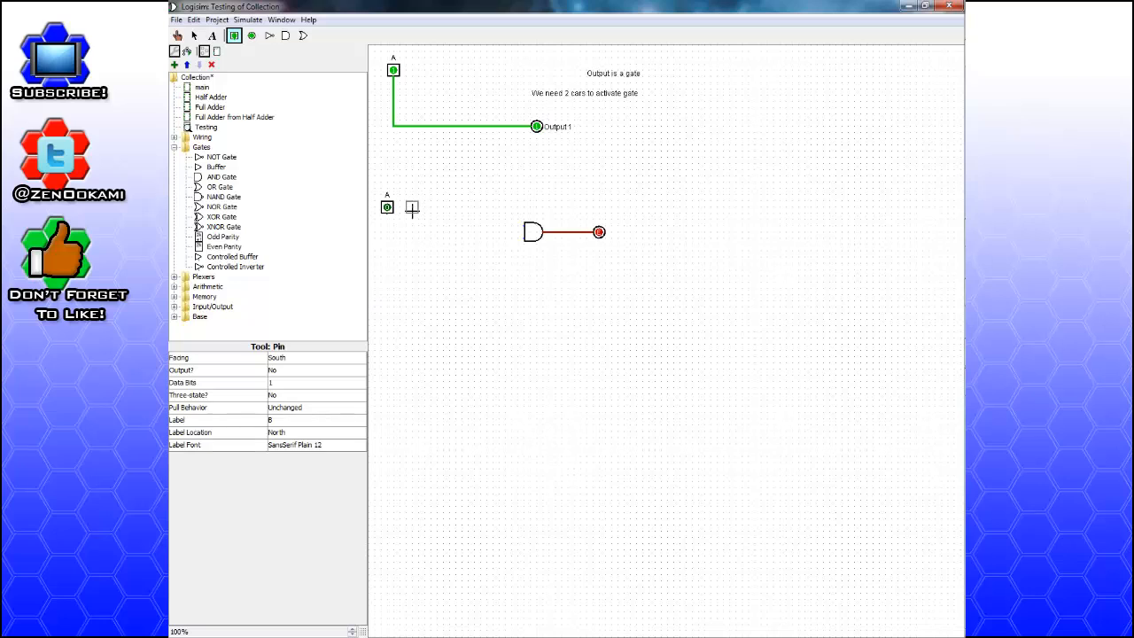
{"action": "left_click", "coordinate": [412, 208]}
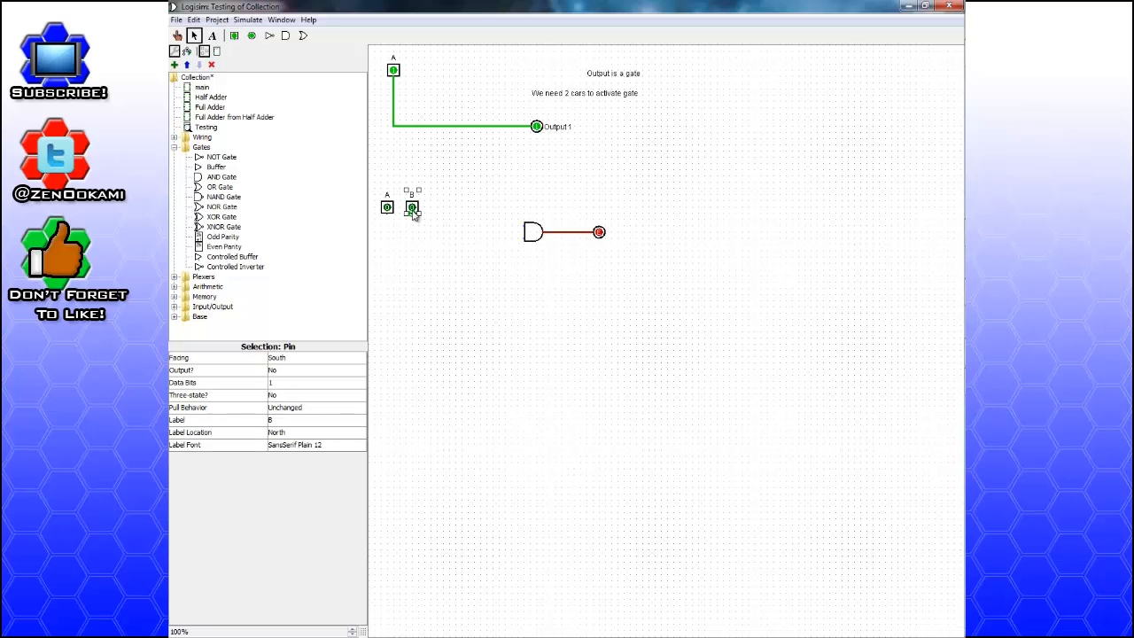
{"action": "left_click_drag", "start_coordinate": [412, 214], "coordinate": [523, 238]}
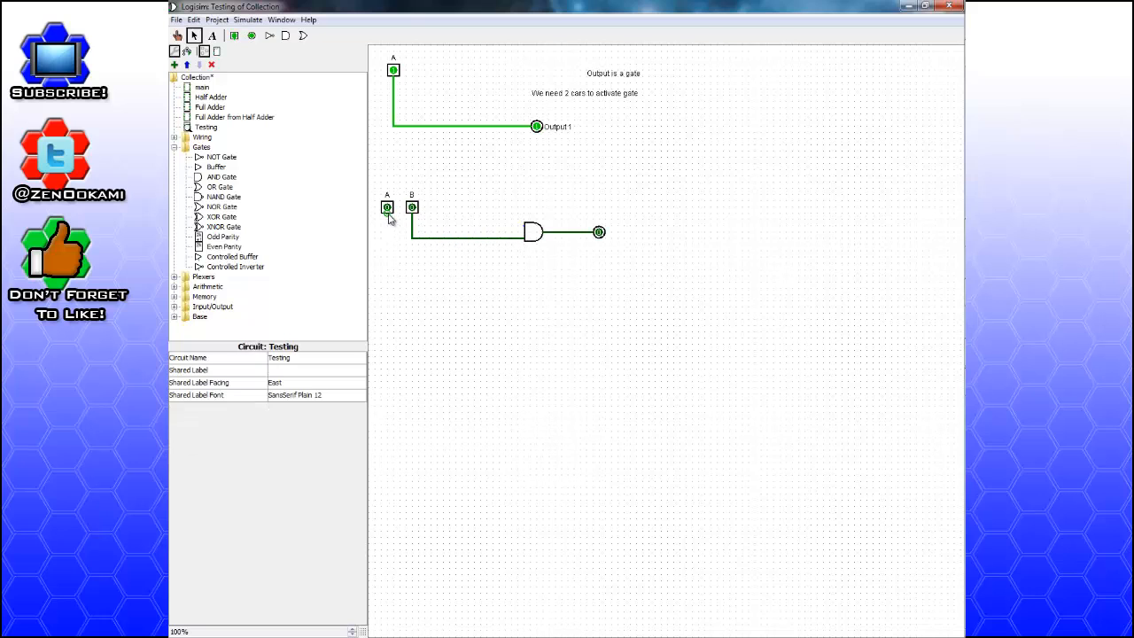
{"action": "left_click_drag", "start_coordinate": [387, 215], "coordinate": [525, 232]}
Test the AND gate by setting only A to 1, only B to 1, and finally both inputs to 1
{"action": "left_click", "coordinate": [178, 36]}
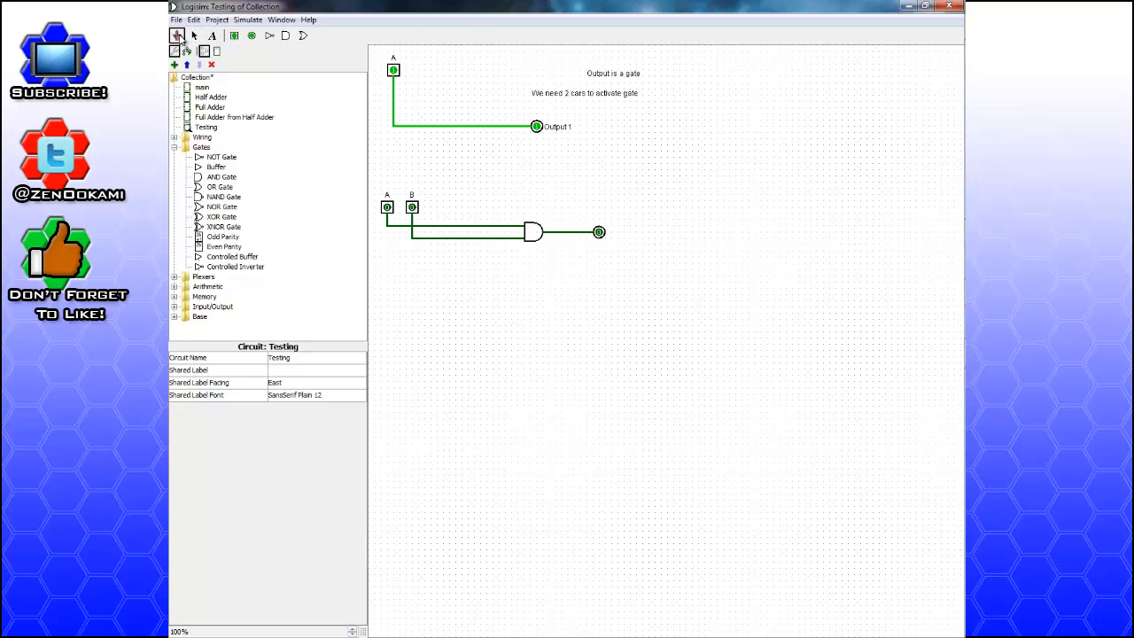
{"action": "left_click", "coordinate": [386, 206]}
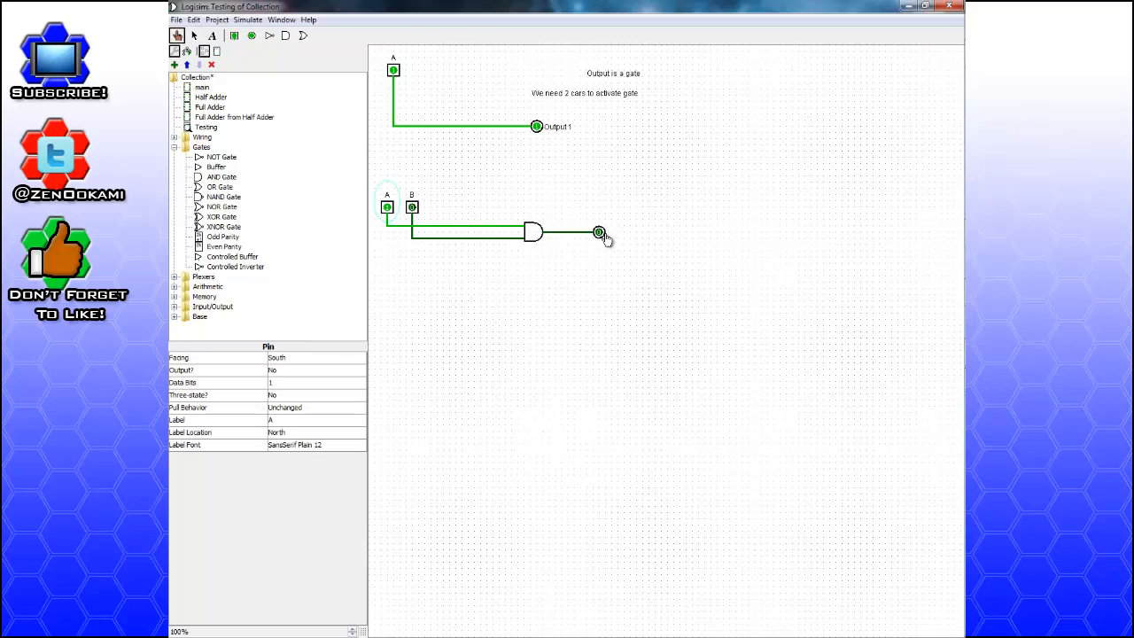
{"action": "left_click", "coordinate": [386, 206]}
{"action": "left_click", "coordinate": [412, 207]}
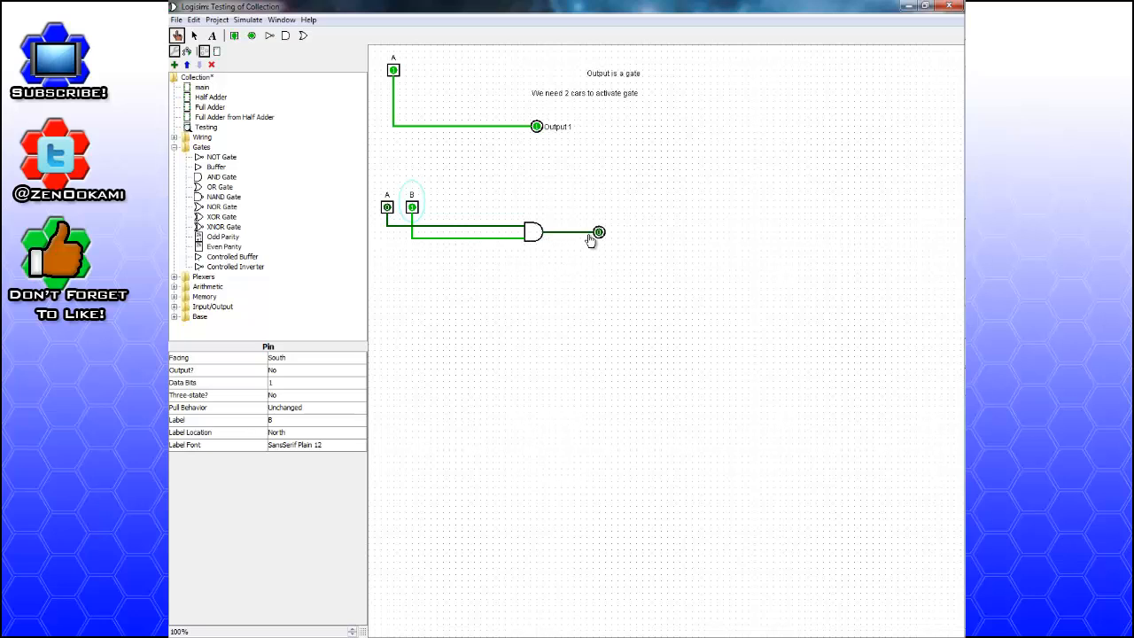
{"action": "left_click", "coordinate": [387, 208]}
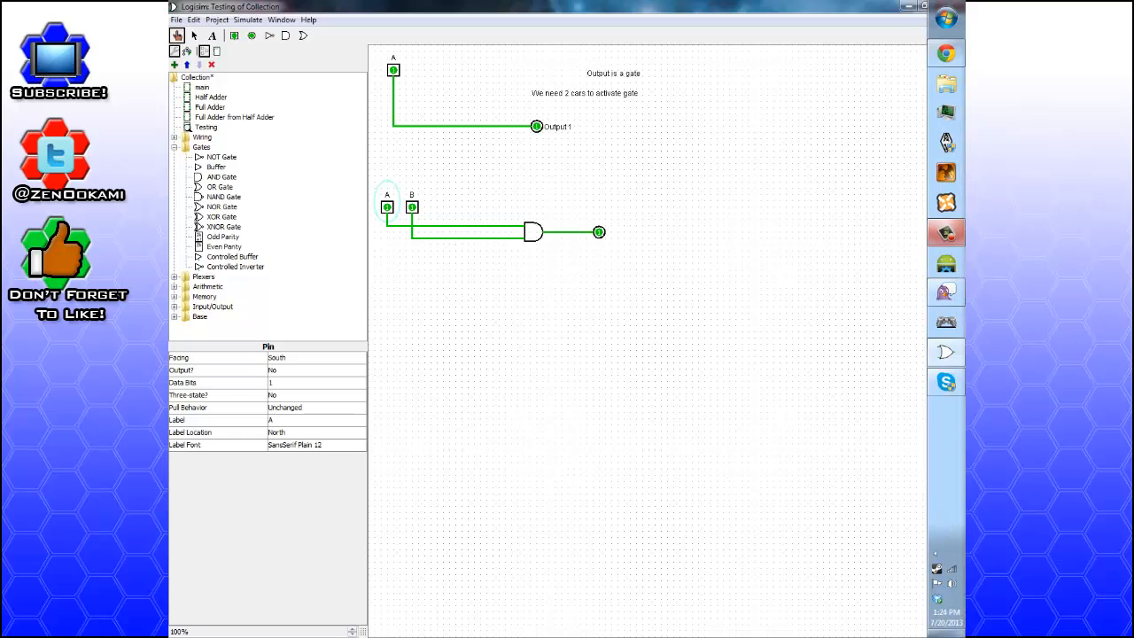
Search the installed programs for "note" and launch Notepad
{"action": "left_click", "coordinate": [946, 19]}
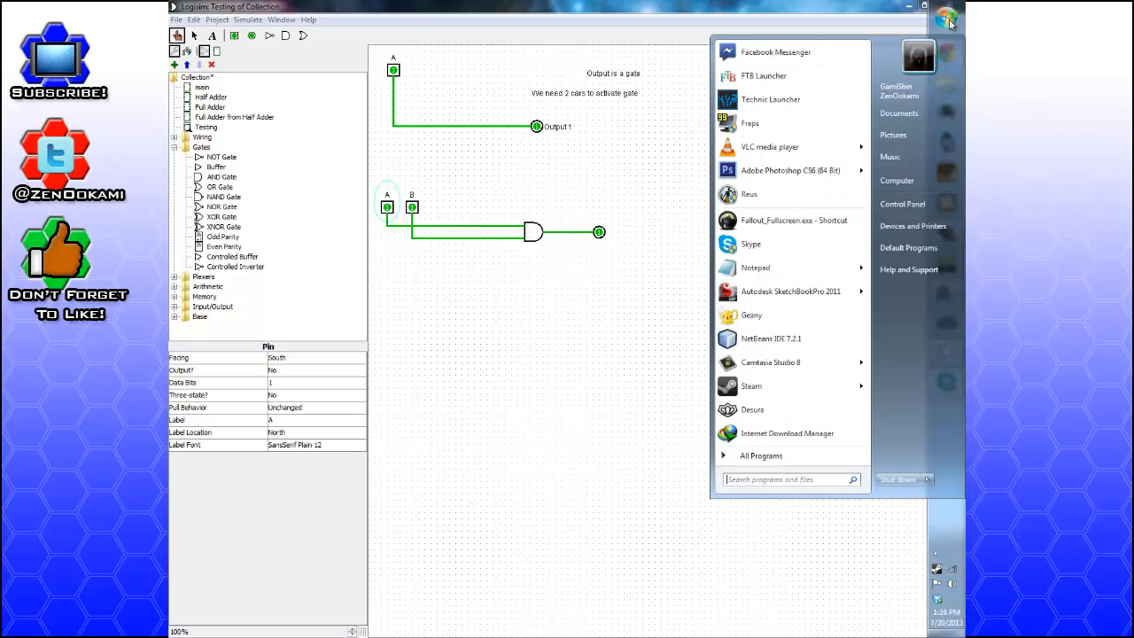
{"action": "type", "text": "note"}
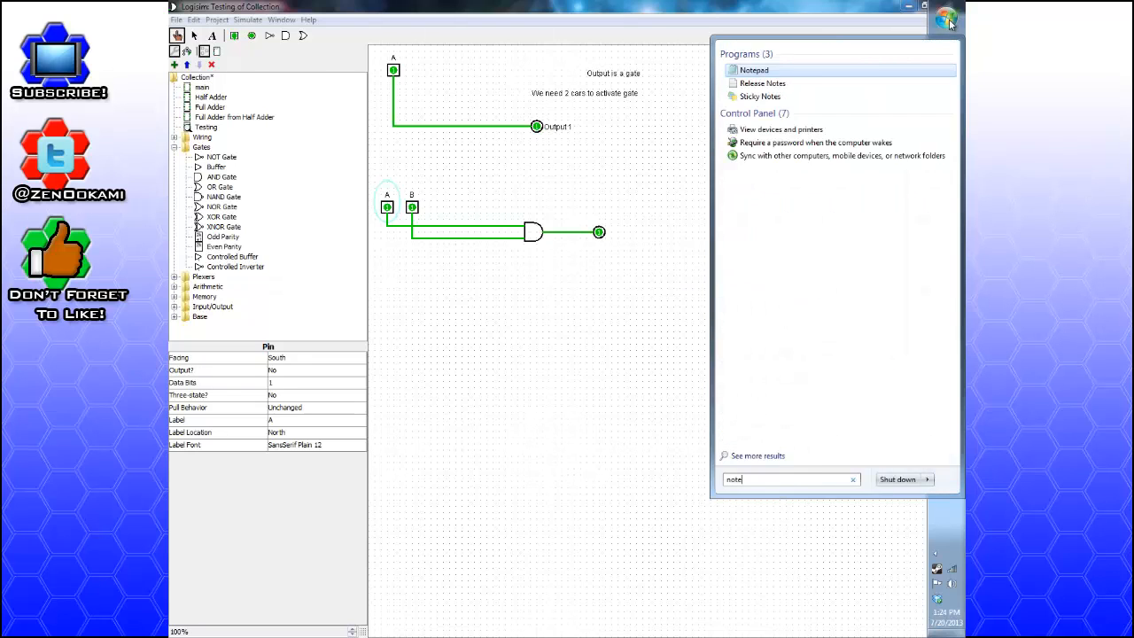
{"action": "key", "text": "Return"}
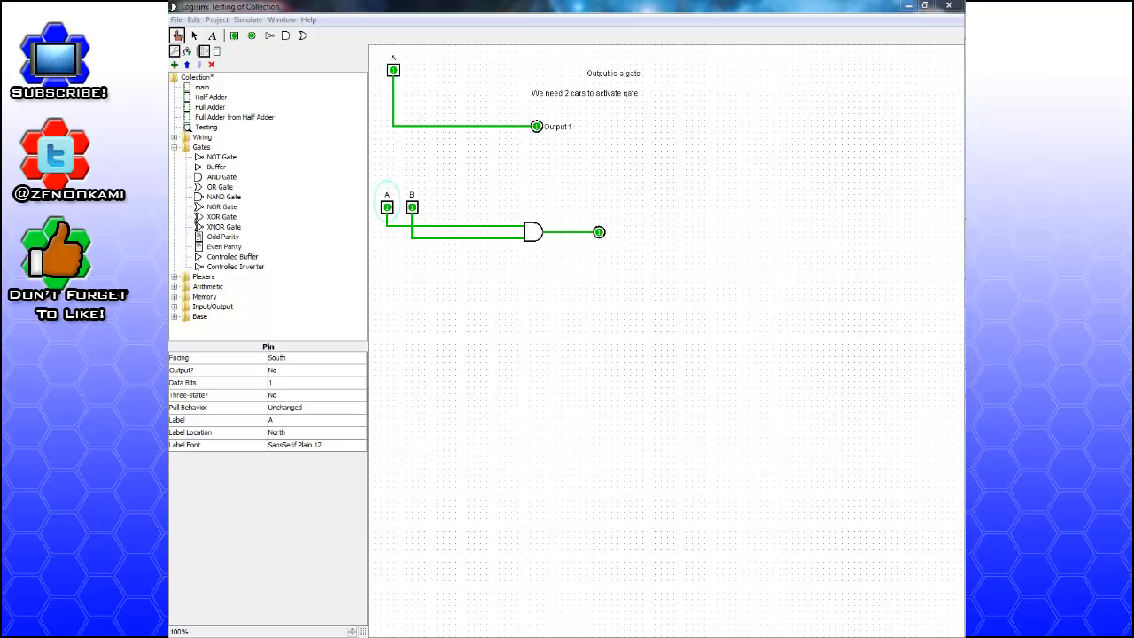
Reposition the blank Notepad window and enter the heading "And Gate Truth Table:" on its first line
{"action": "left_click_drag", "start_coordinate": [739, 316], "coordinate": [701, 307]}
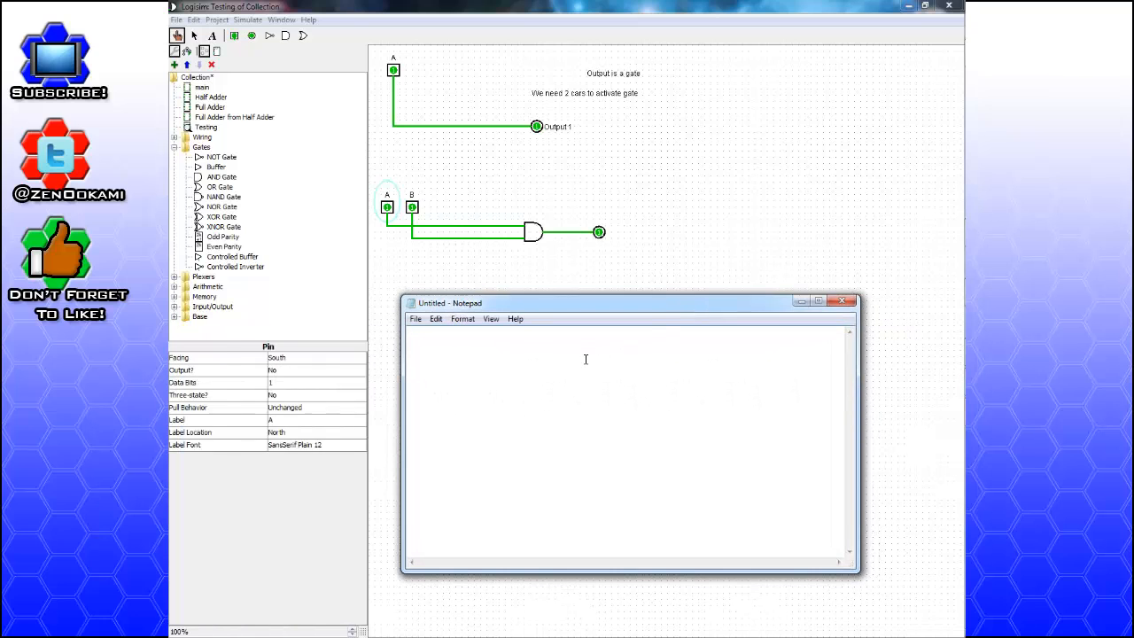
{"action": "type", "text": "And Gqate"}
{"action": "key", "text": "BackSpace"}
{"action": "key", "text": "BackSpace"}
{"action": "key", "text": "BackSpace"}
{"action": "key", "text": "BackSpace"}
{"action": "type", "text": "ate Truth T"}
{"action": "type", "text": "able"}
{"action": "type", "text": ":"}
Add the column headers "A B Output:" beneath the truth table heading, leaving a blank line between them
{"action": "type", "text": "A"}
{"action": "type", "text": "B"}
{"action": "type", "text": "  Output"}
{"action": "type", "text": ":"}
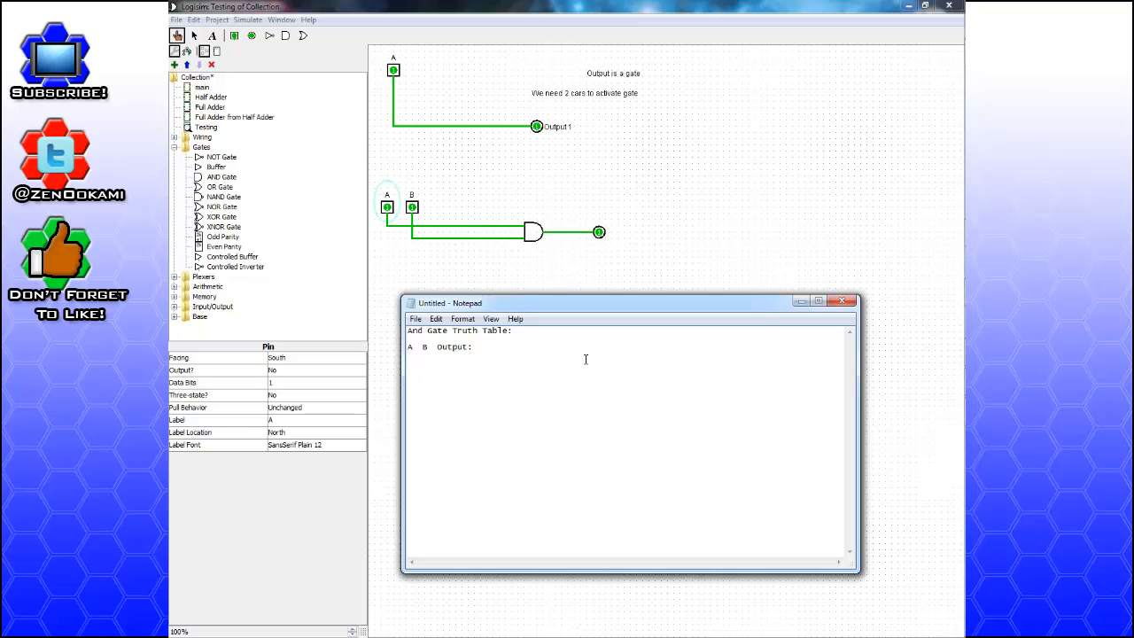
Fill in the AND truth table with the rows 0 0 0, 1 0 0, 0 1 0 and 1 1 1
{"action": "type", "text": "0  0"}
{"action": "key", "text": "Return"}
{"action": "type", "text": "1  0"}
{"action": "key", "text": "Return"}
{"action": "type", "text": "0  1 1  1"}
{"action": "type", "text": "0"}
{"action": "type", "text": "01"}
{"action": "key", "text": "BackSpace"}
{"action": "type", "text": "0 1  1  1"}
Arrange the windows side by side by restoring Logisim to a smaller size and placing a narrowed Notepad beside it
{"action": "left_click_drag", "start_coordinate": [613, 5], "coordinate": [437, 21]}
{"action": "left_click", "coordinate": [742, 329]}
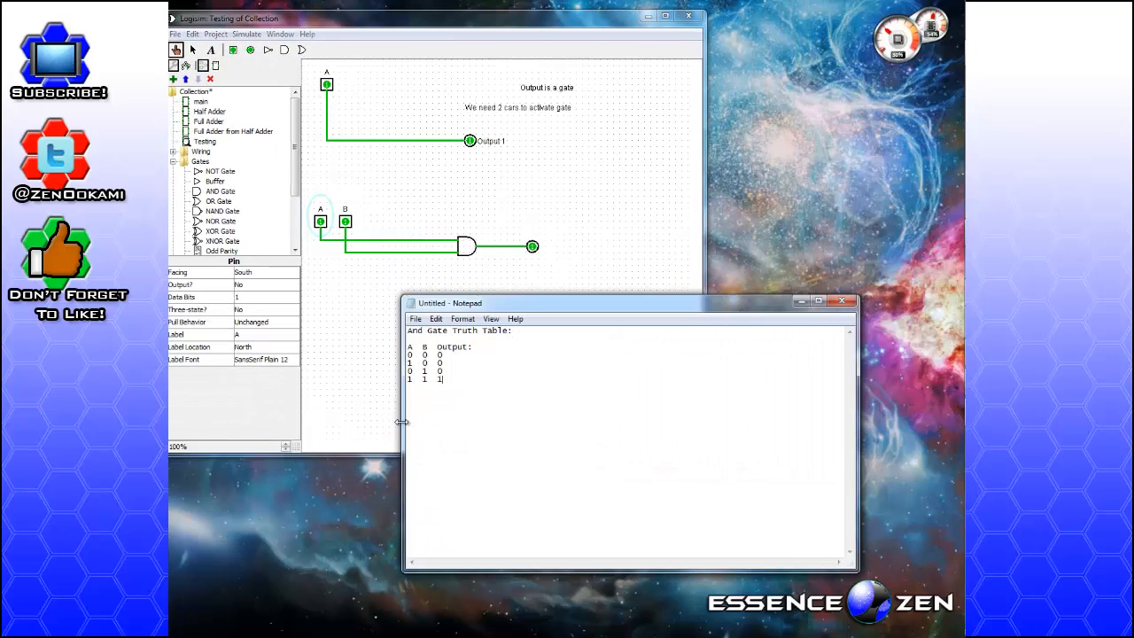
{"action": "left_click_drag", "start_coordinate": [403, 423], "coordinate": [683, 424]}
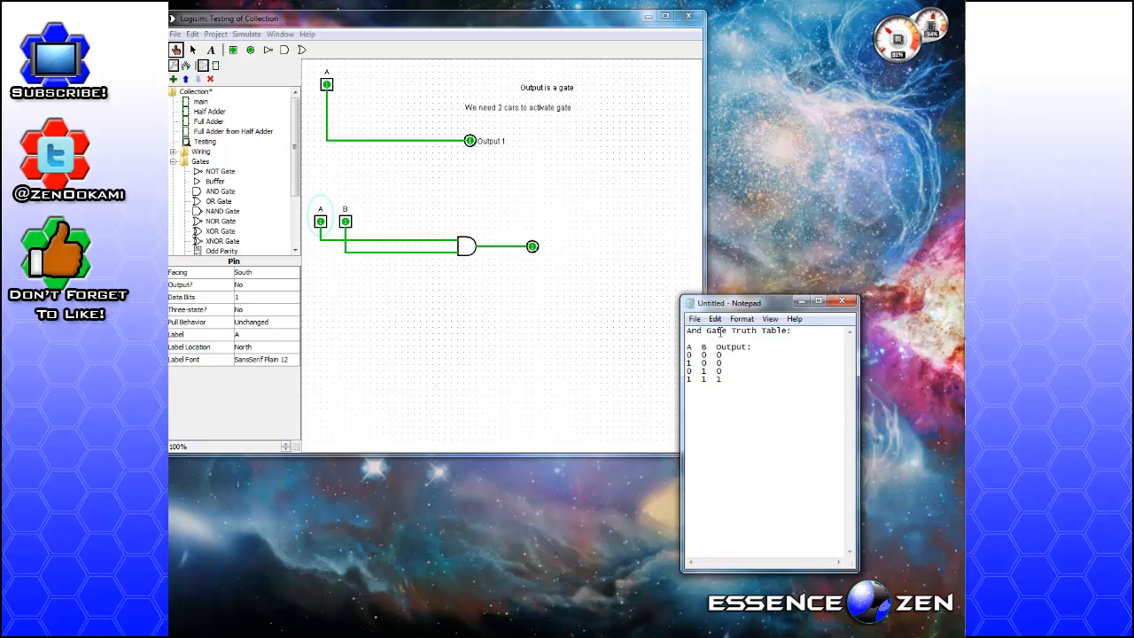
{"action": "left_click_drag", "start_coordinate": [726, 305], "coordinate": [795, 159]}
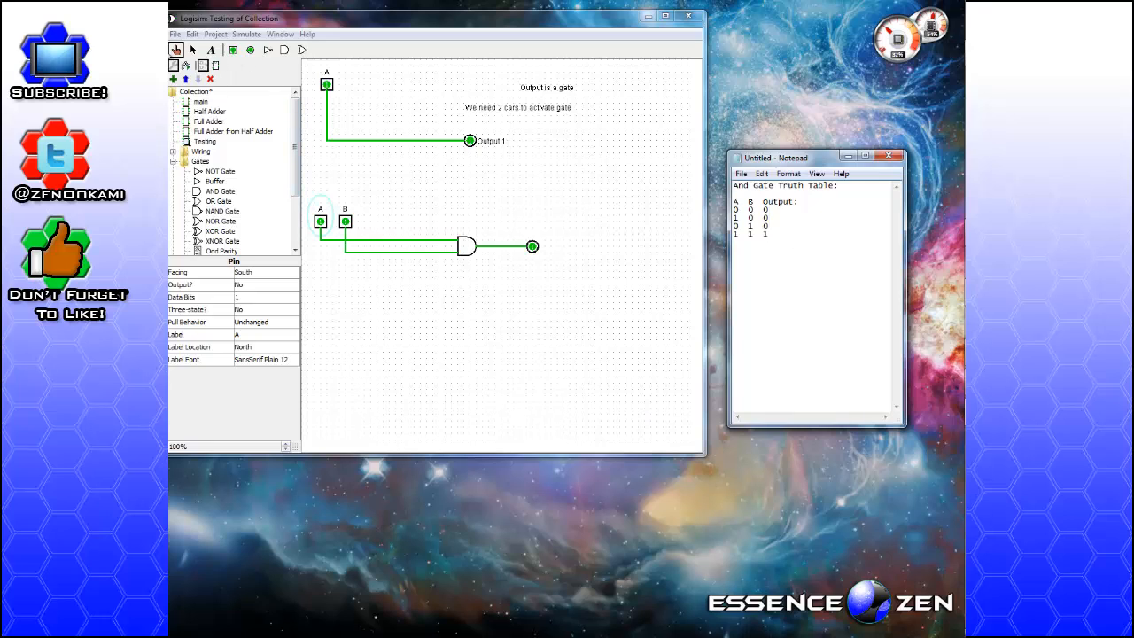
Switch back to Logisim and label the AND gate's output pin "Output"
{"action": "left_click", "coordinate": [180, 51]}
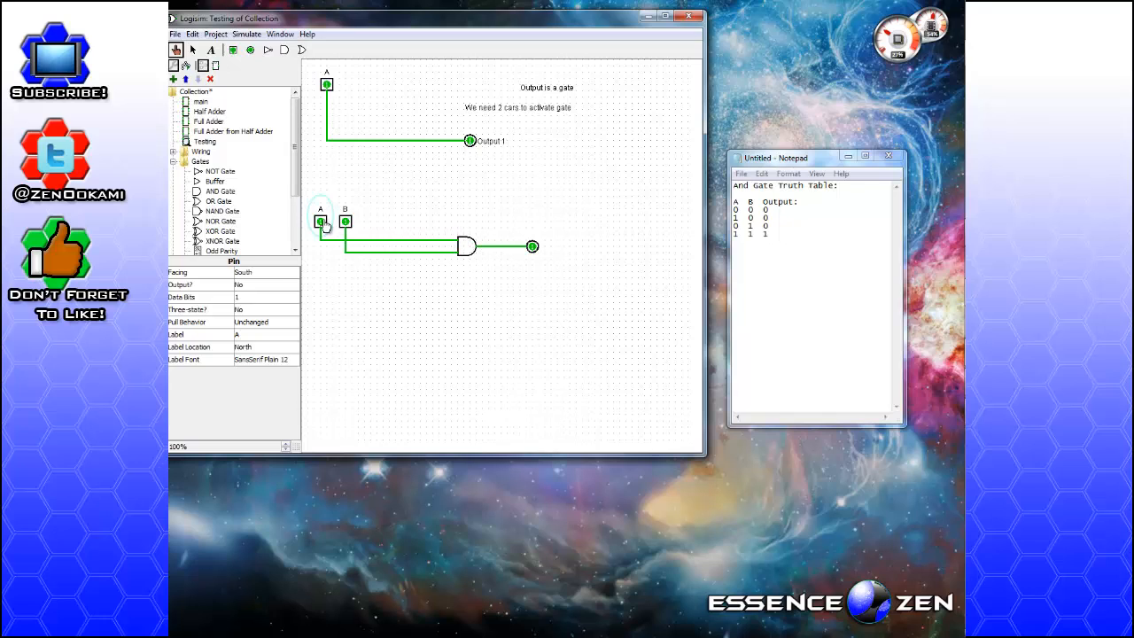
{"action": "left_click", "coordinate": [533, 248]}
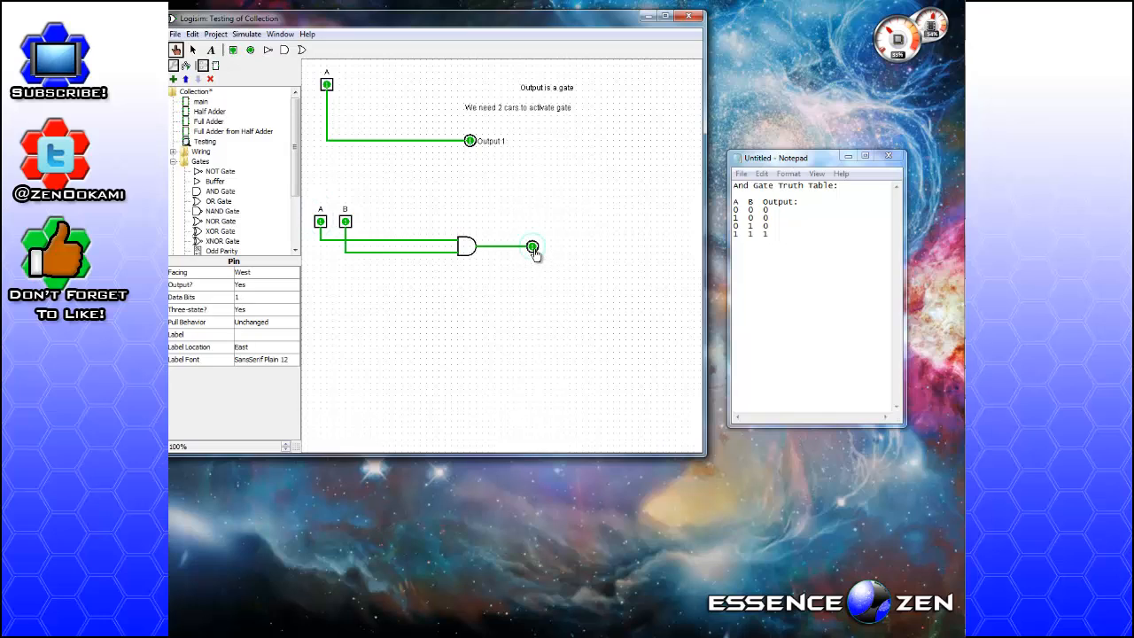
{"action": "left_click", "coordinate": [274, 334]}
{"action": "type", "text": "Output"}
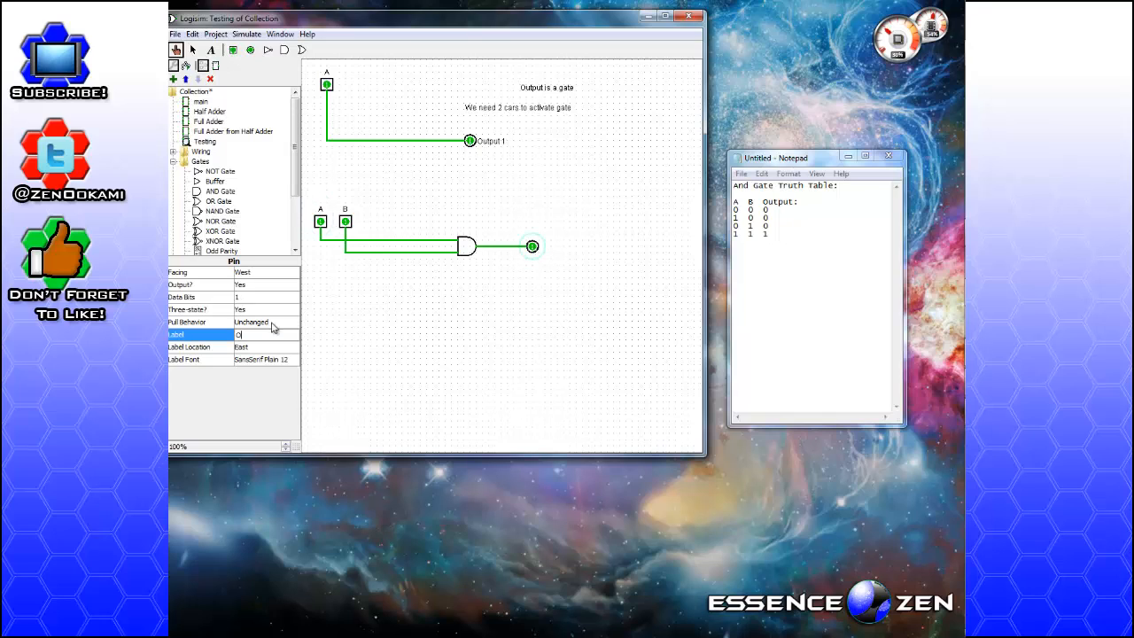
{"action": "key", "text": "Return"}
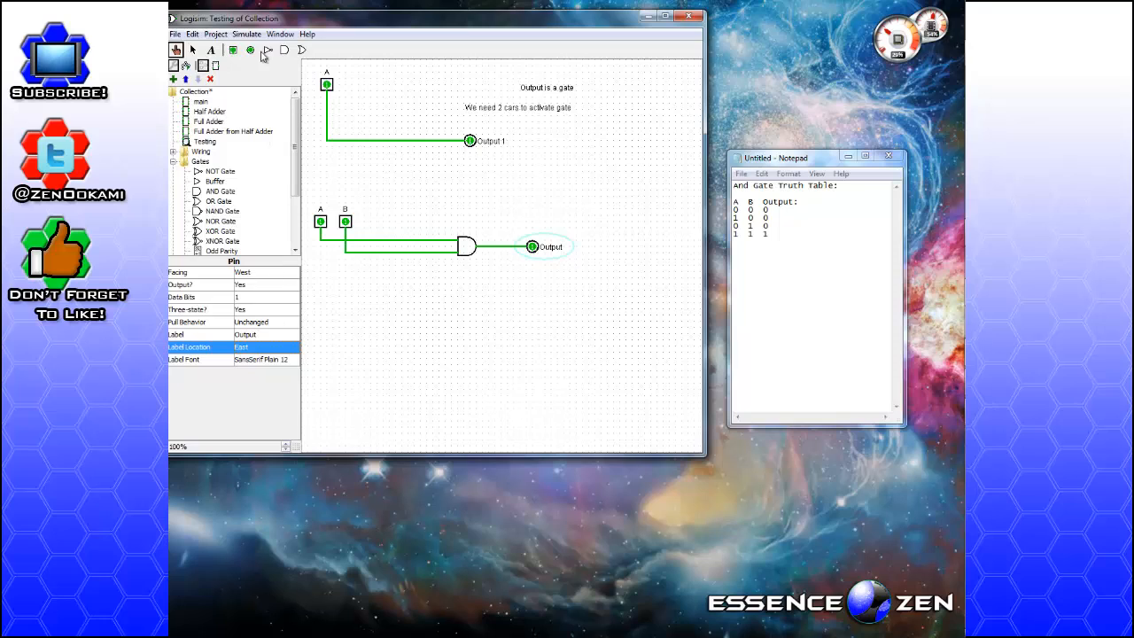
{"action": "left_click", "coordinate": [233, 50]}
{"action": "left_click", "coordinate": [249, 340]}
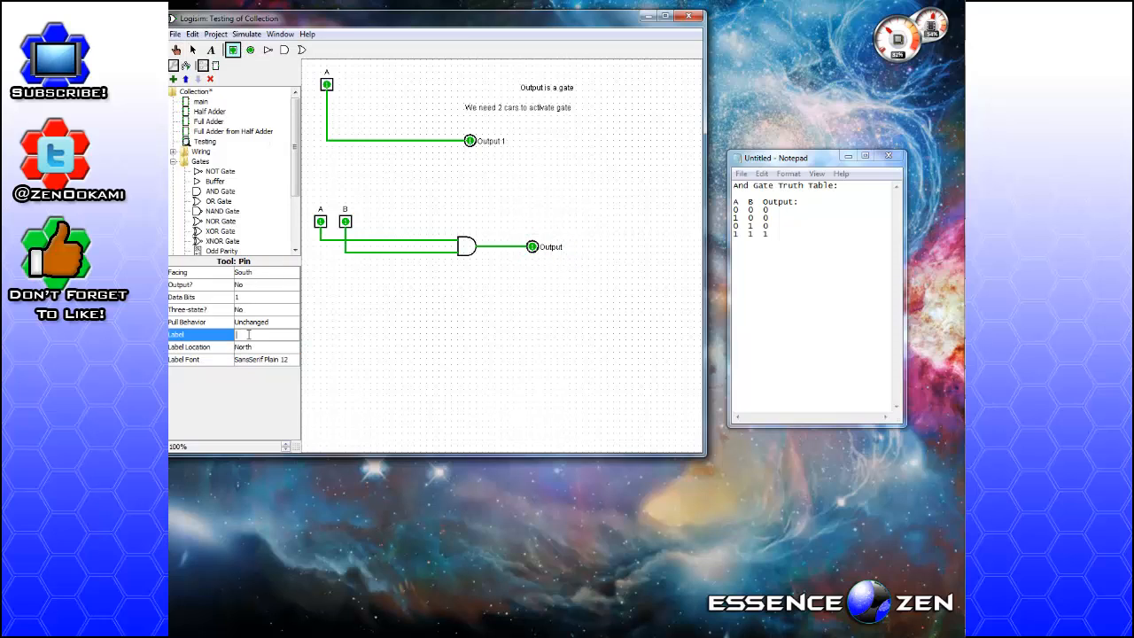
{"action": "left_click", "coordinate": [176, 51]}
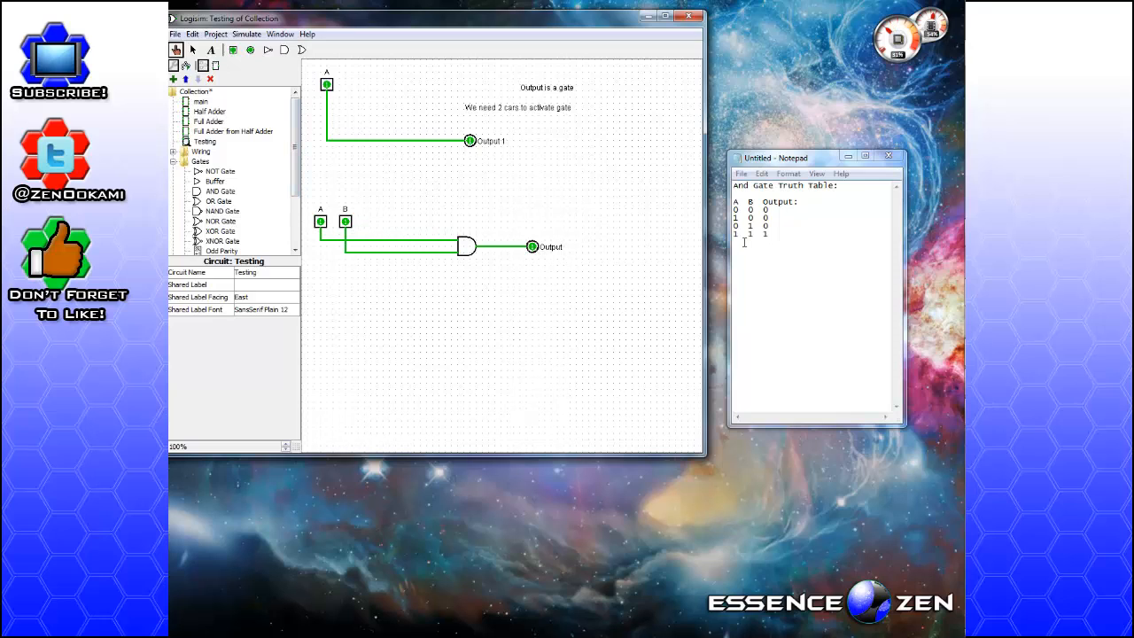
Test the AND gate against the truth table with only B at 1, only A at 1, and finally both inputs at 0
{"action": "left_click", "coordinate": [321, 221]}
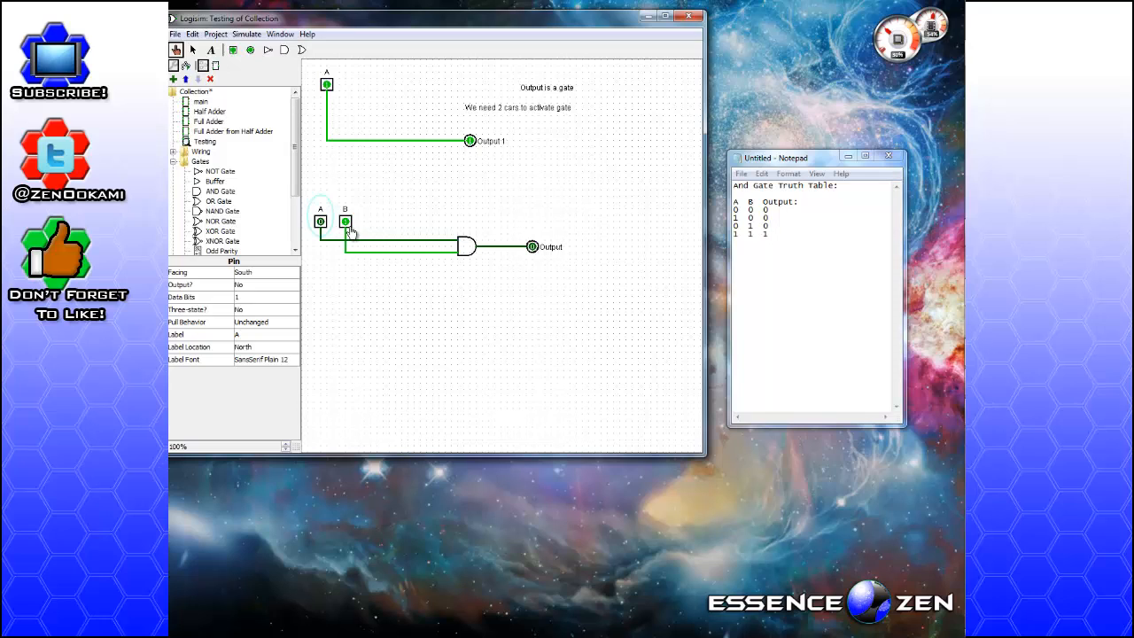
{"action": "left_click", "coordinate": [321, 222]}
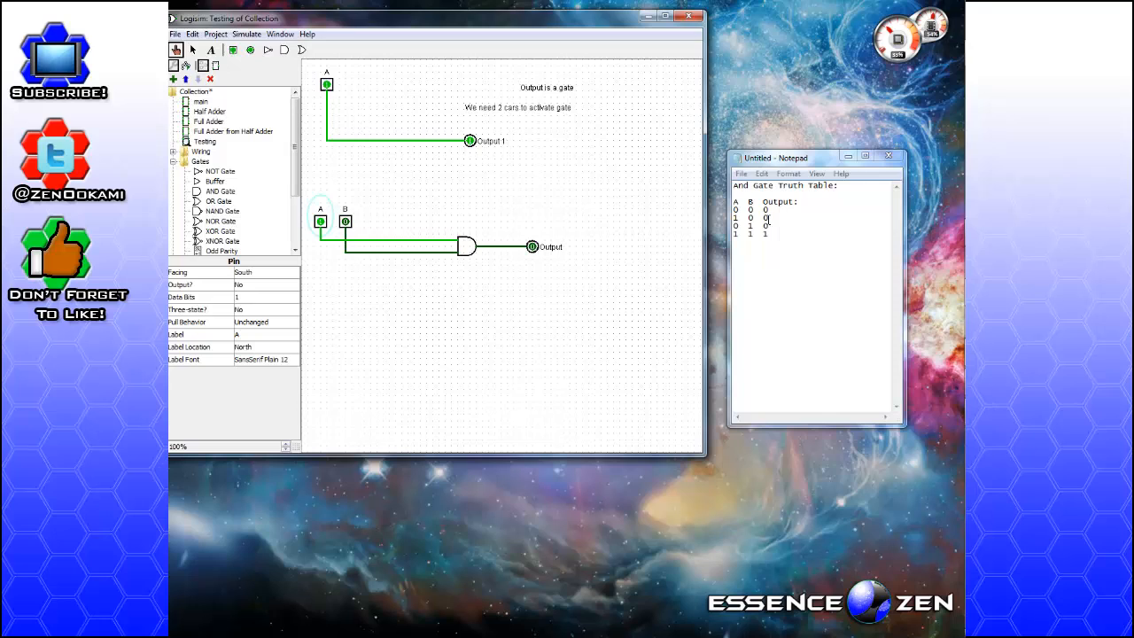
{"action": "left_click", "coordinate": [321, 222]}
{"action": "left_click", "coordinate": [227, 232]}
{"action": "left_click", "coordinate": [421, 333]}
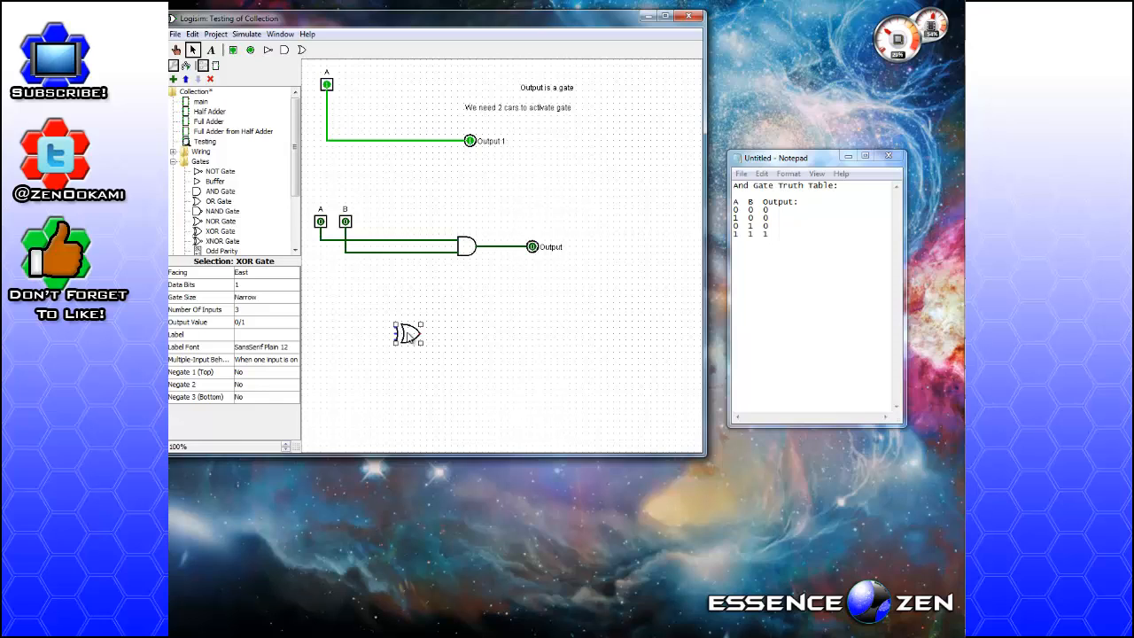
{"action": "key", "text": "Delete"}
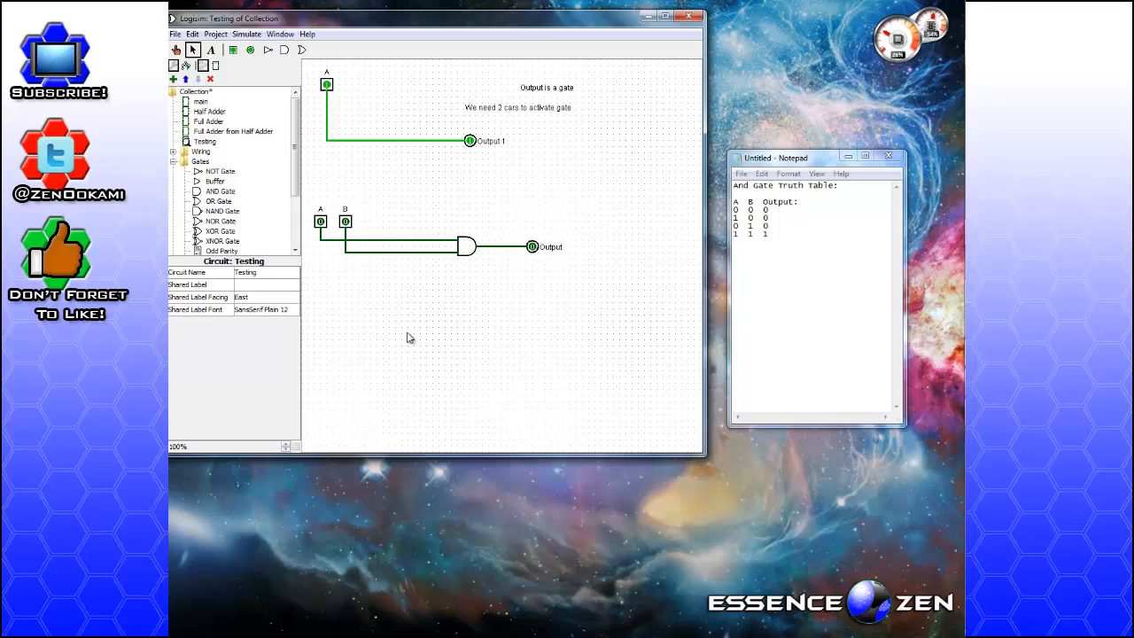